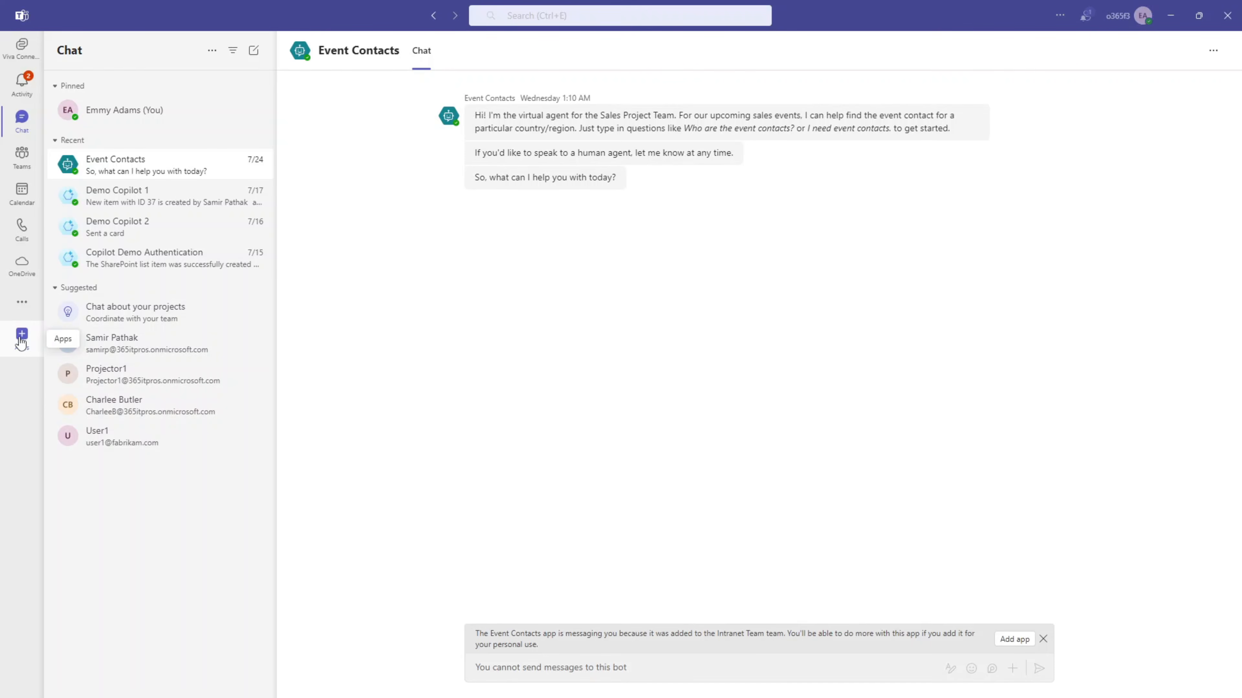
Search the Teams app store for copilot, and add and open Microsoft Copilot Studio
{"action": "left_click", "coordinate": [22, 335]}
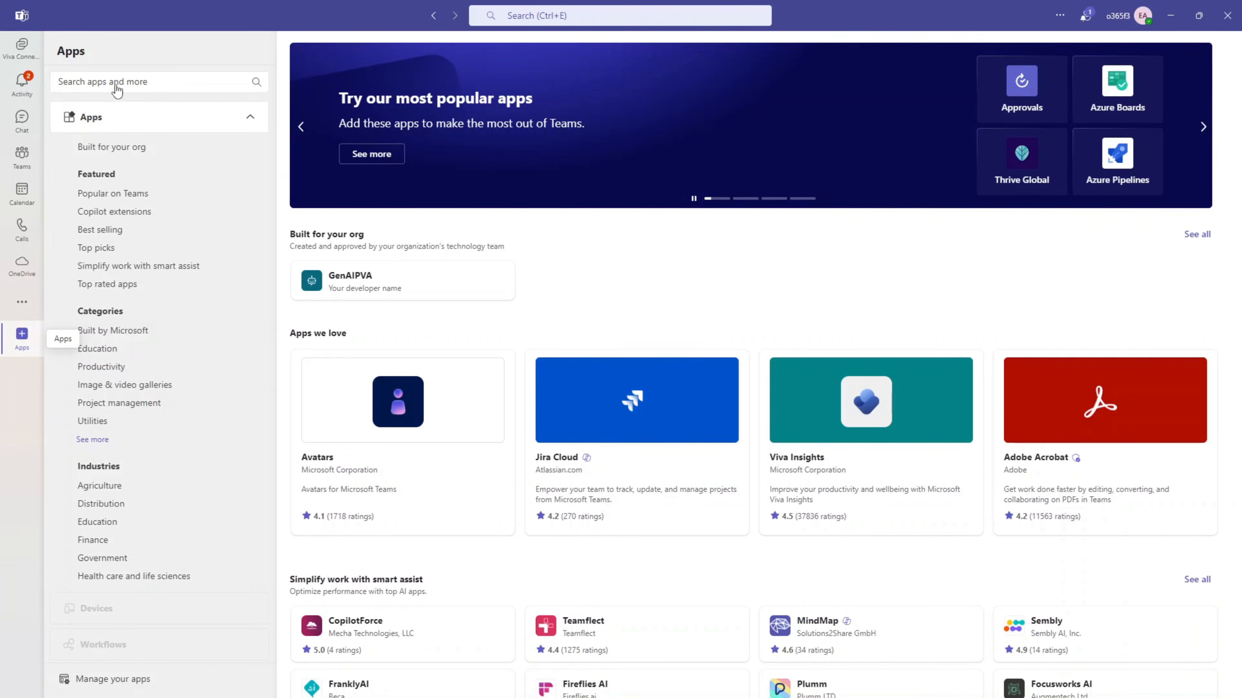
{"action": "left_click", "coordinate": [118, 82]}
{"action": "type", "text": "copil"}
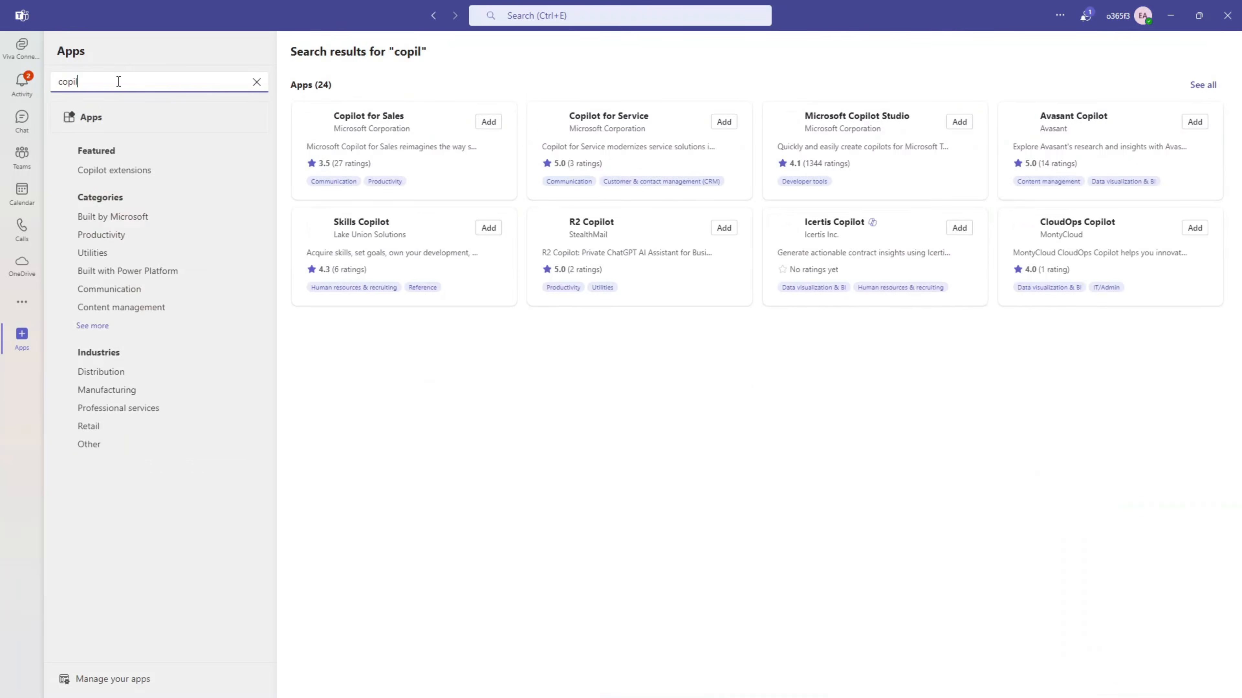
{"action": "type", "text": "ot"}
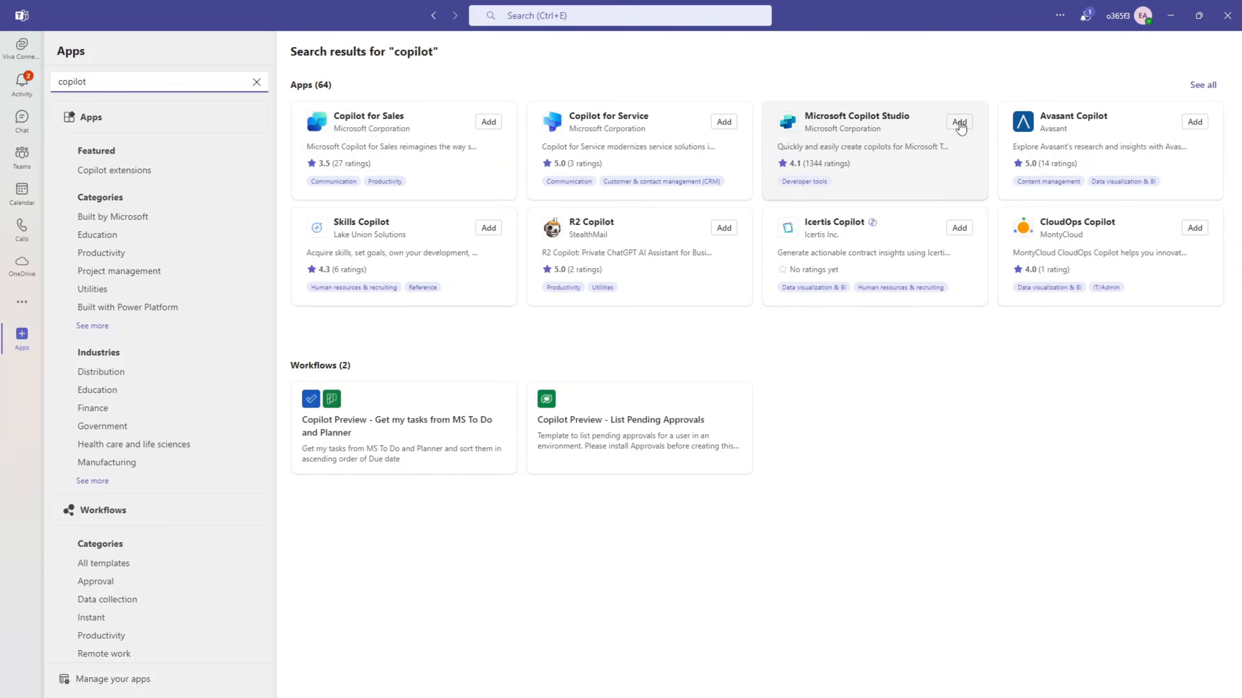
{"action": "left_click", "coordinate": [959, 122]}
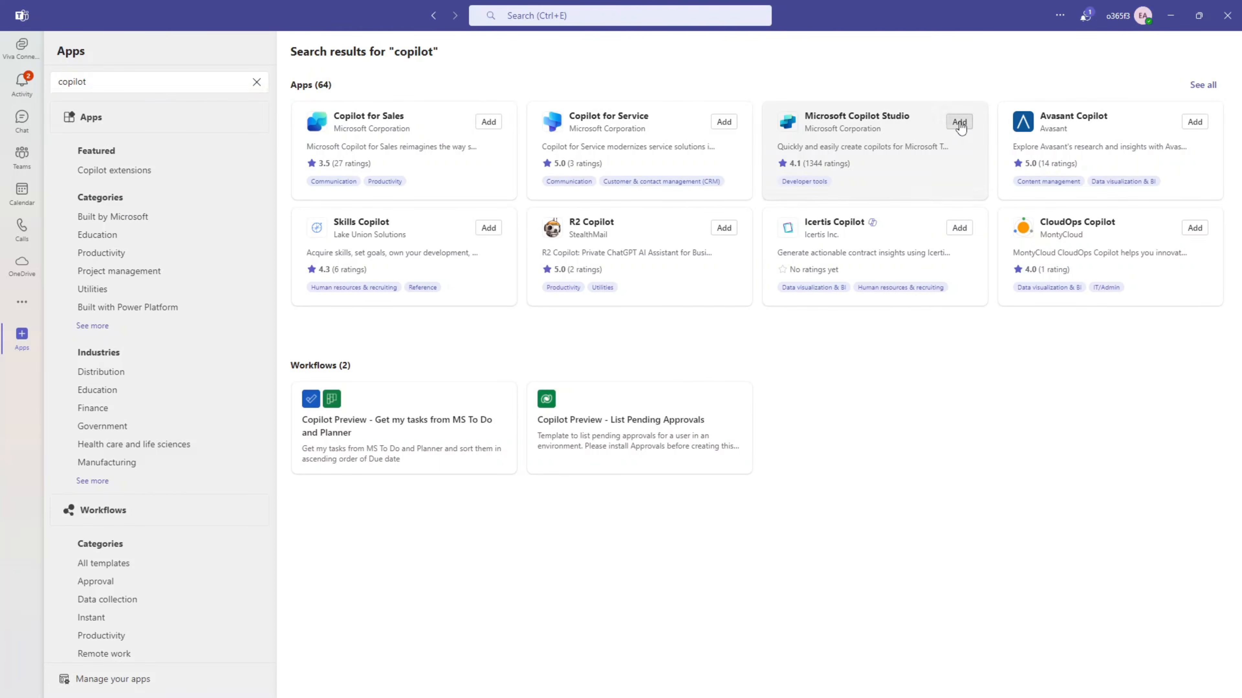
{"action": "left_click", "coordinate": [472, 190]}
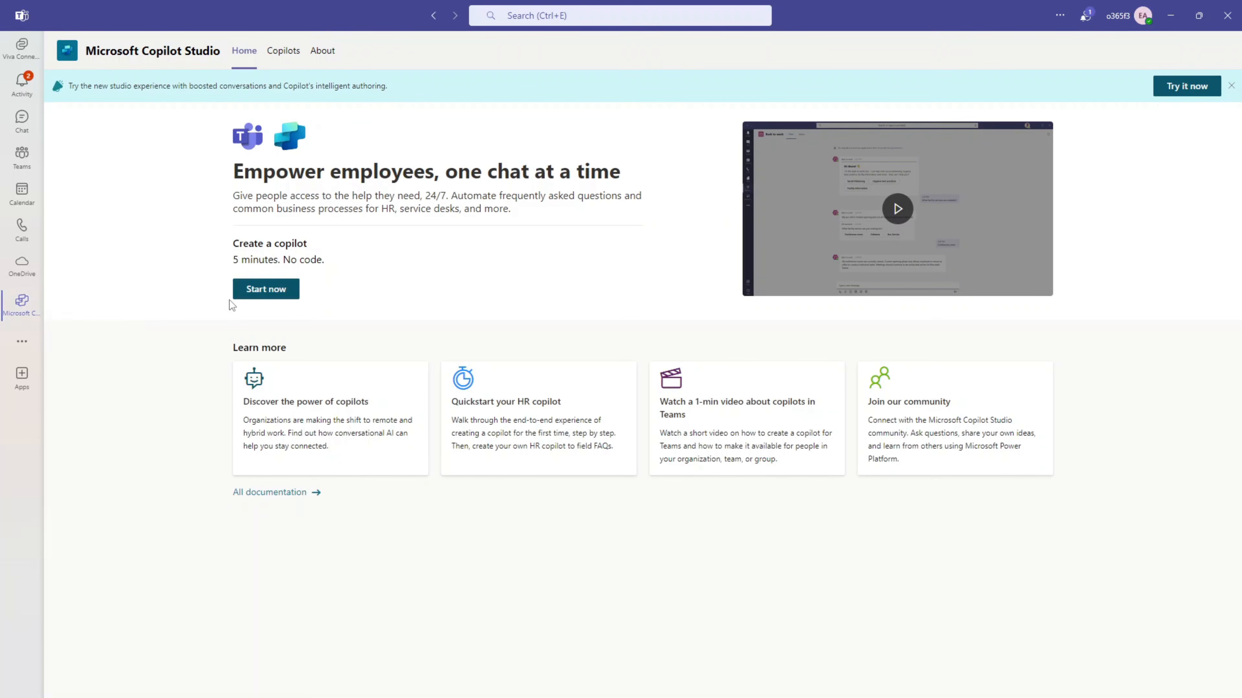
Set up a new chatbot for the Demo Team in Copilot Studio and dismiss the setup dialog
{"action": "left_click", "coordinate": [270, 290]}
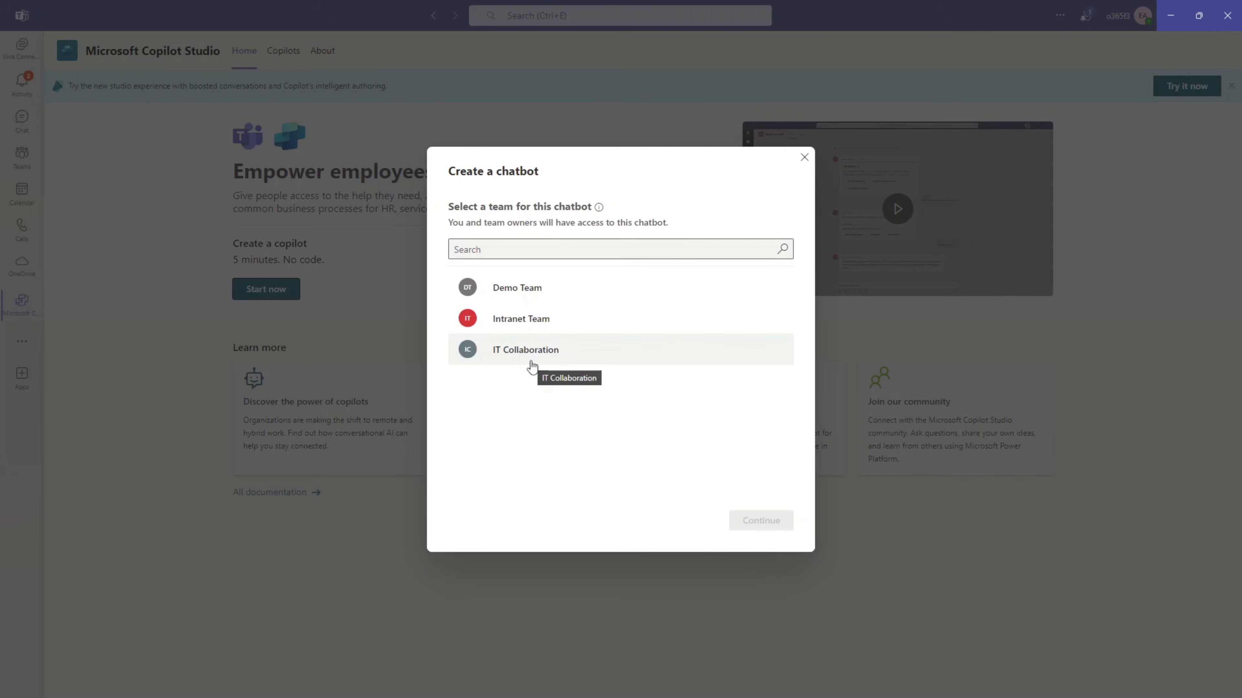
{"action": "left_click", "coordinate": [539, 289]}
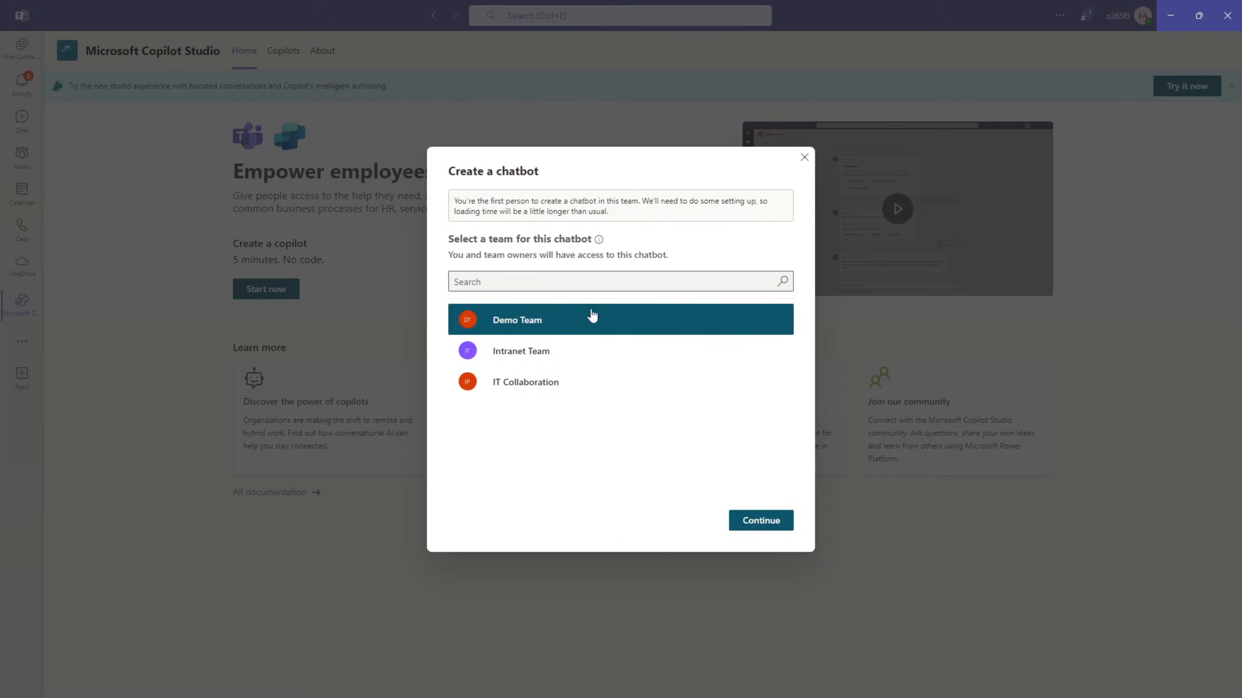
{"action": "left_click", "coordinate": [776, 525]}
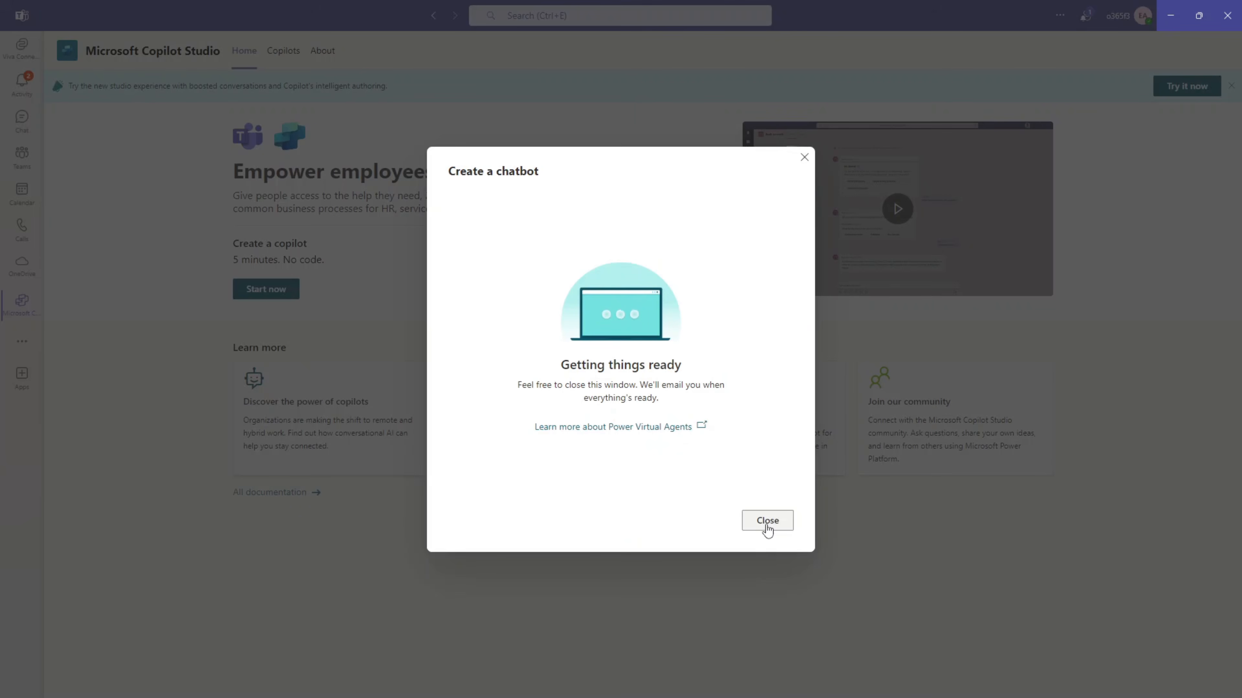
{"action": "left_click", "coordinate": [767, 522]}
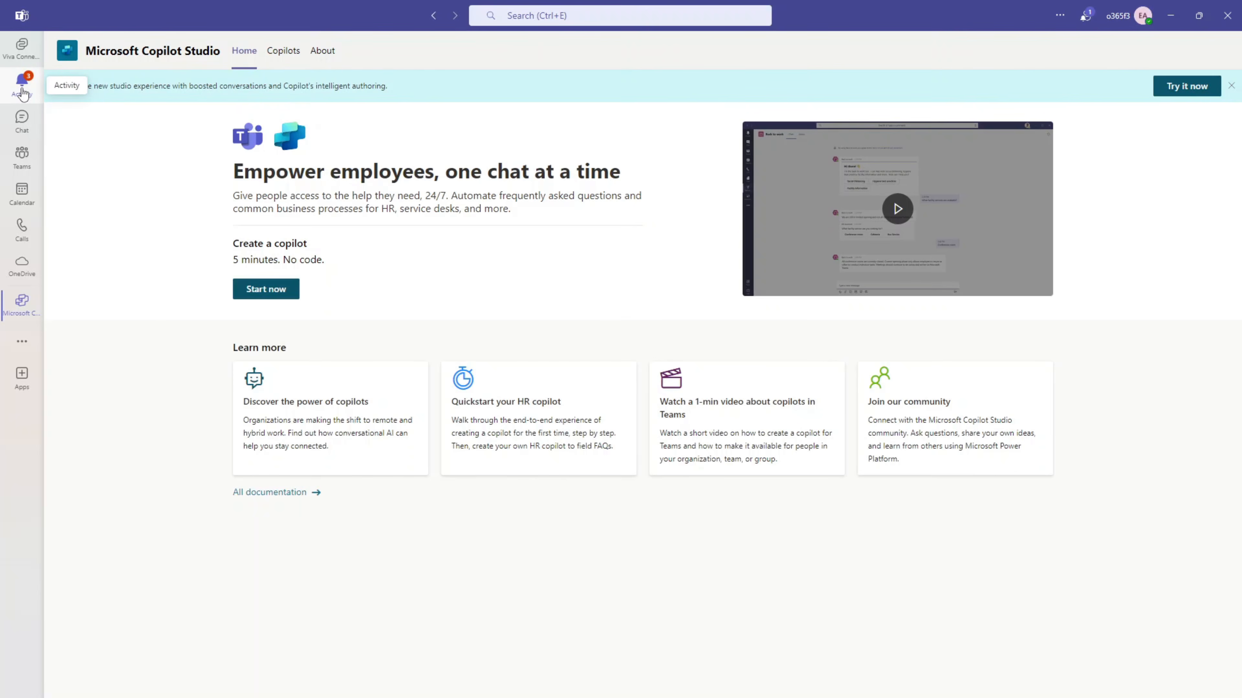
Check the activity feed for the team's setup notification, and reopen Copilot Studio to show the Demo Team's copilots
{"action": "left_click", "coordinate": [22, 86]}
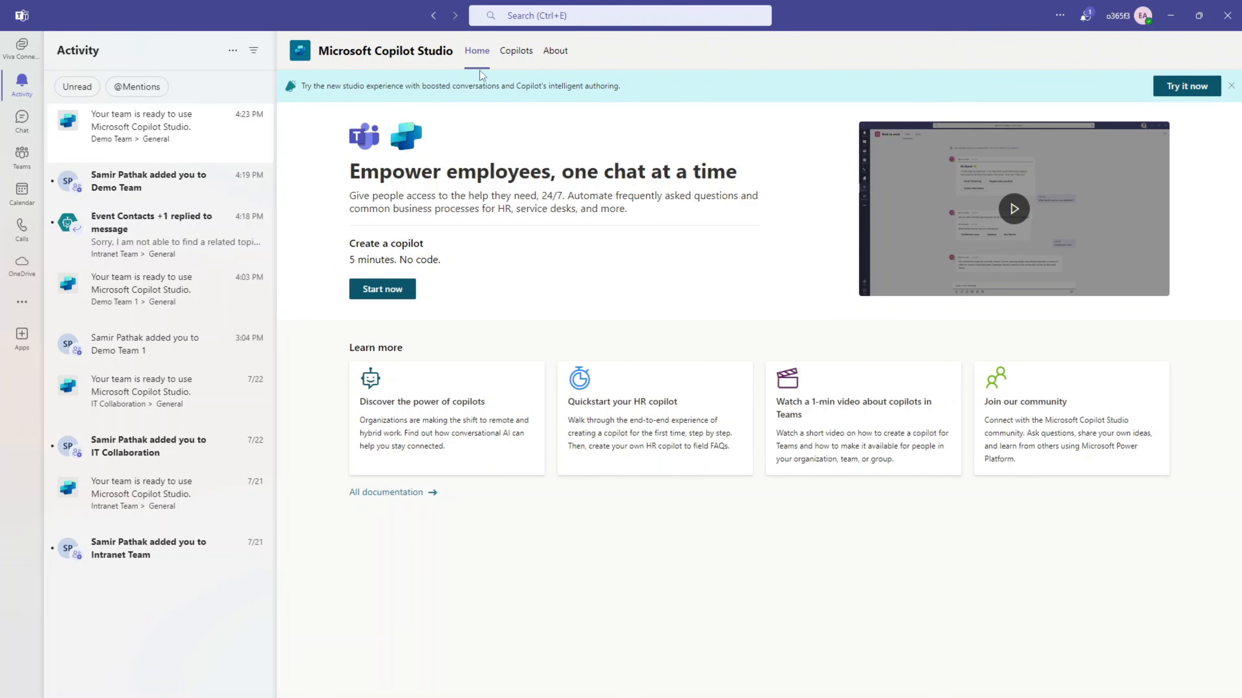
{"action": "left_click", "coordinate": [516, 53]}
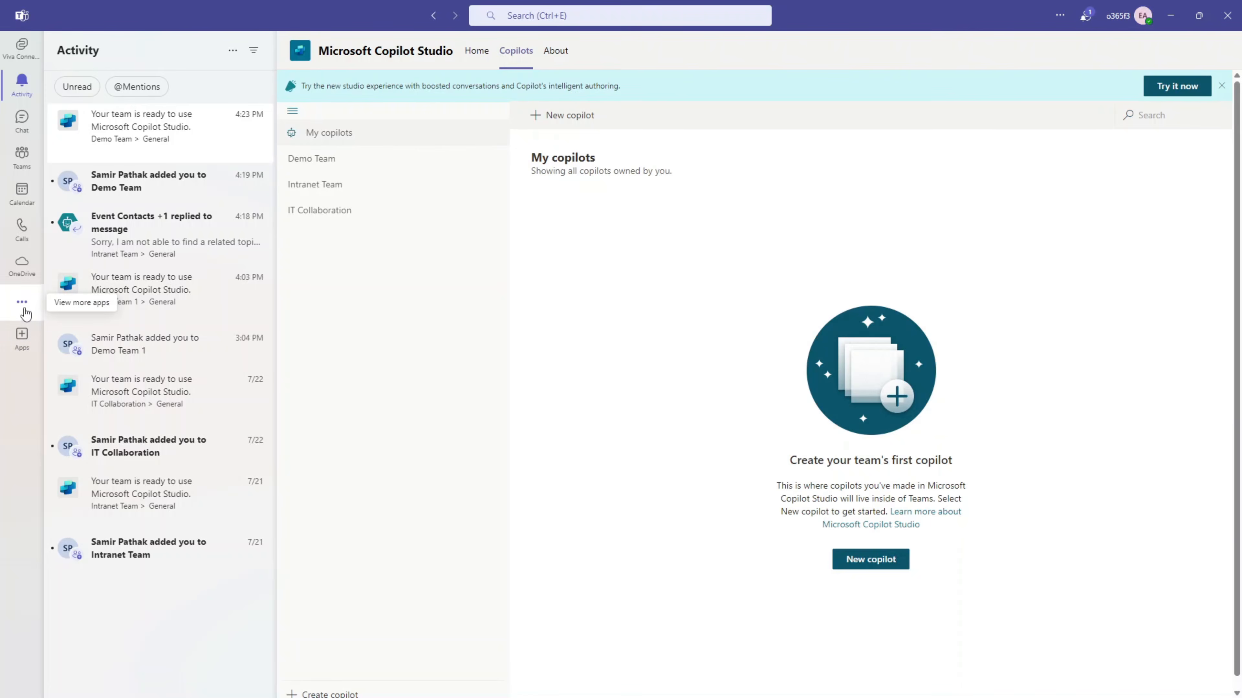
{"action": "left_click", "coordinate": [20, 336]}
{"action": "left_click", "coordinate": [97, 231]}
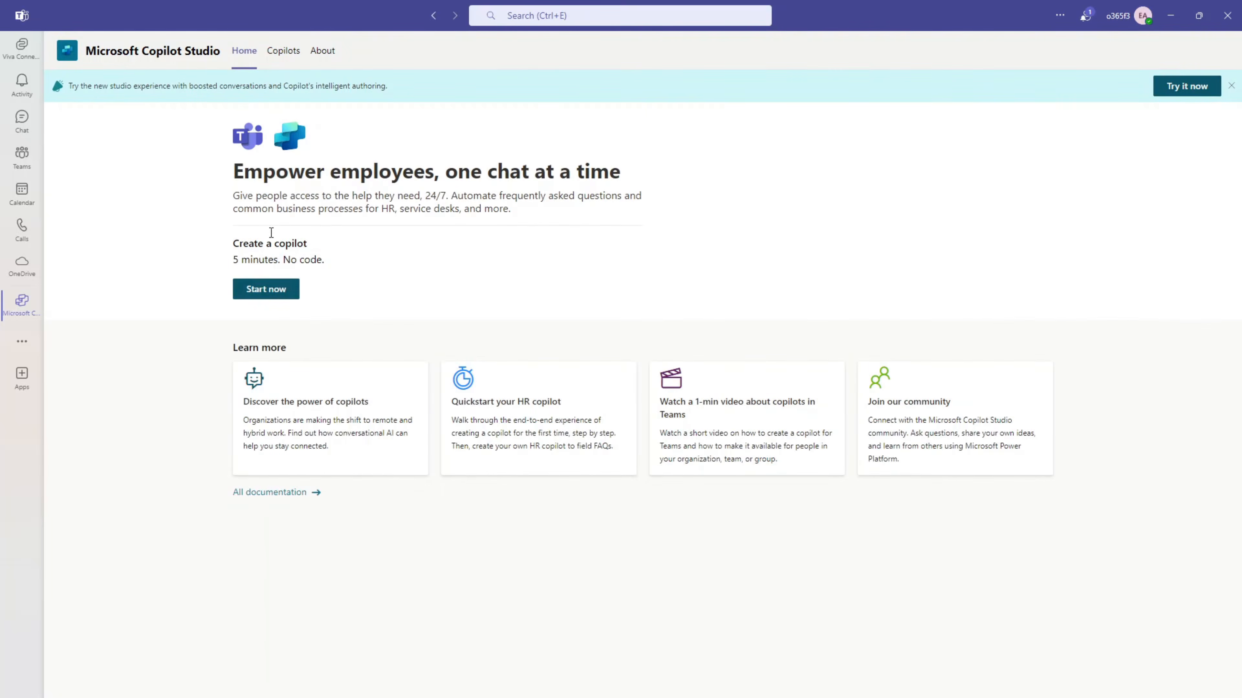
{"action": "left_click", "coordinate": [285, 50]}
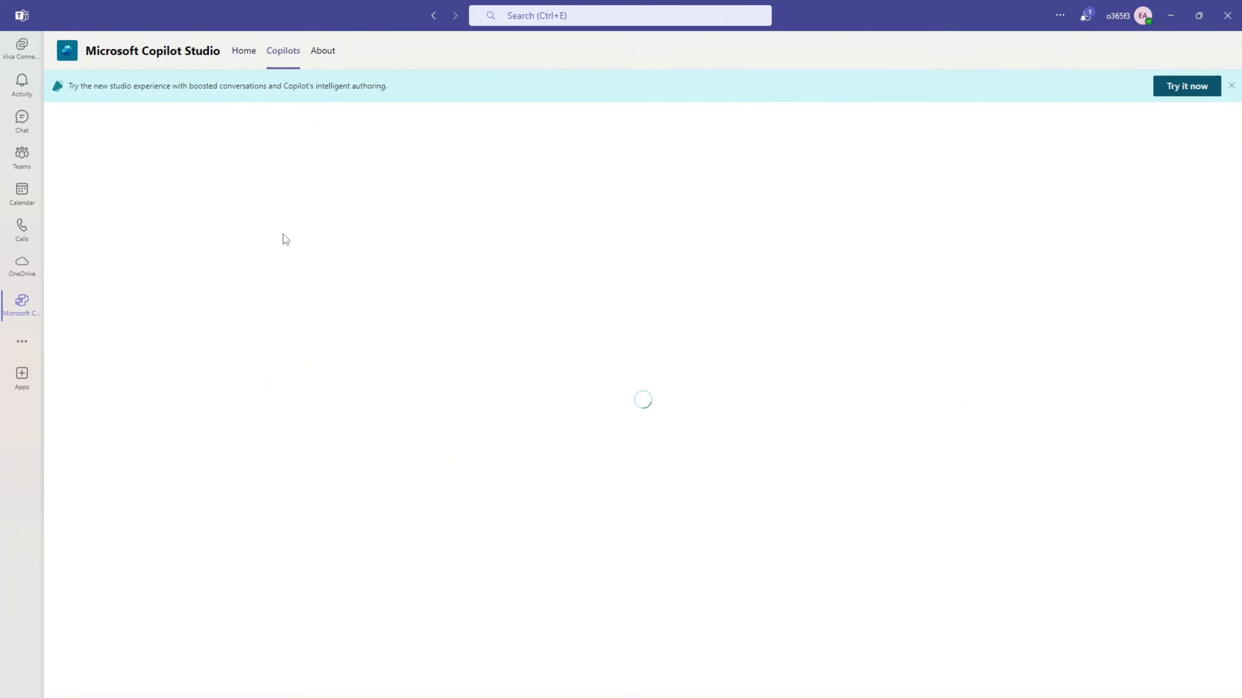
{"action": "left_click", "coordinate": [100, 165]}
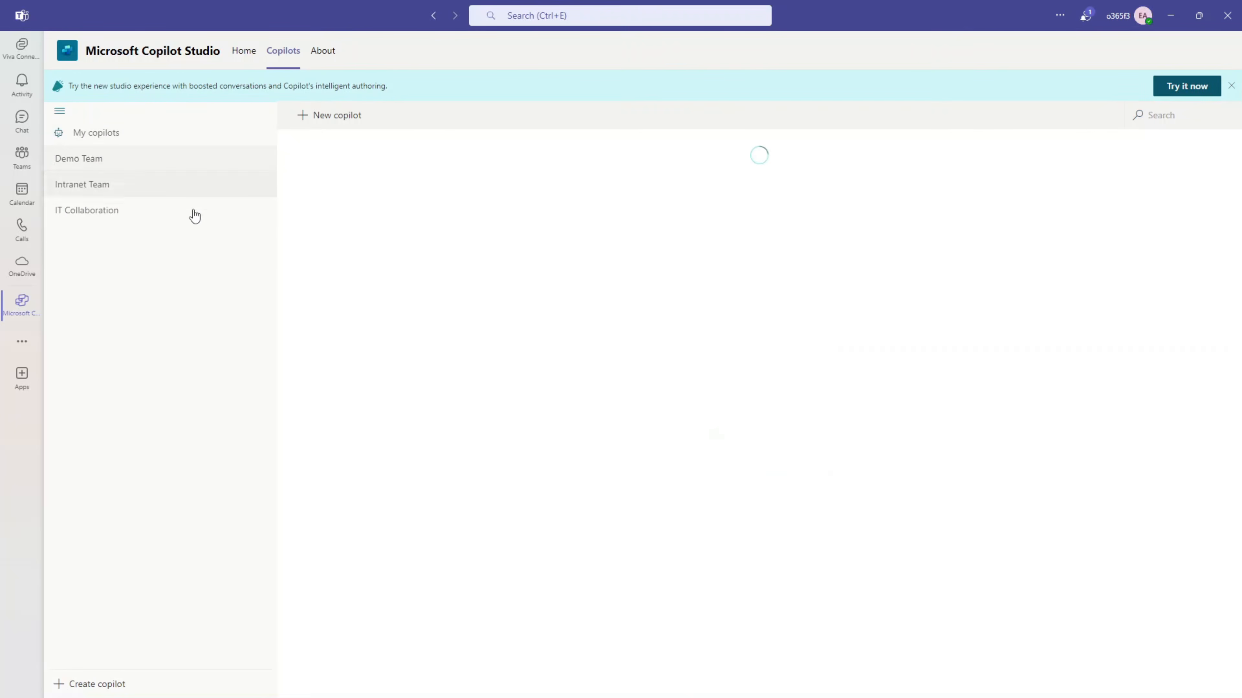
{"action": "left_click", "coordinate": [336, 117]}
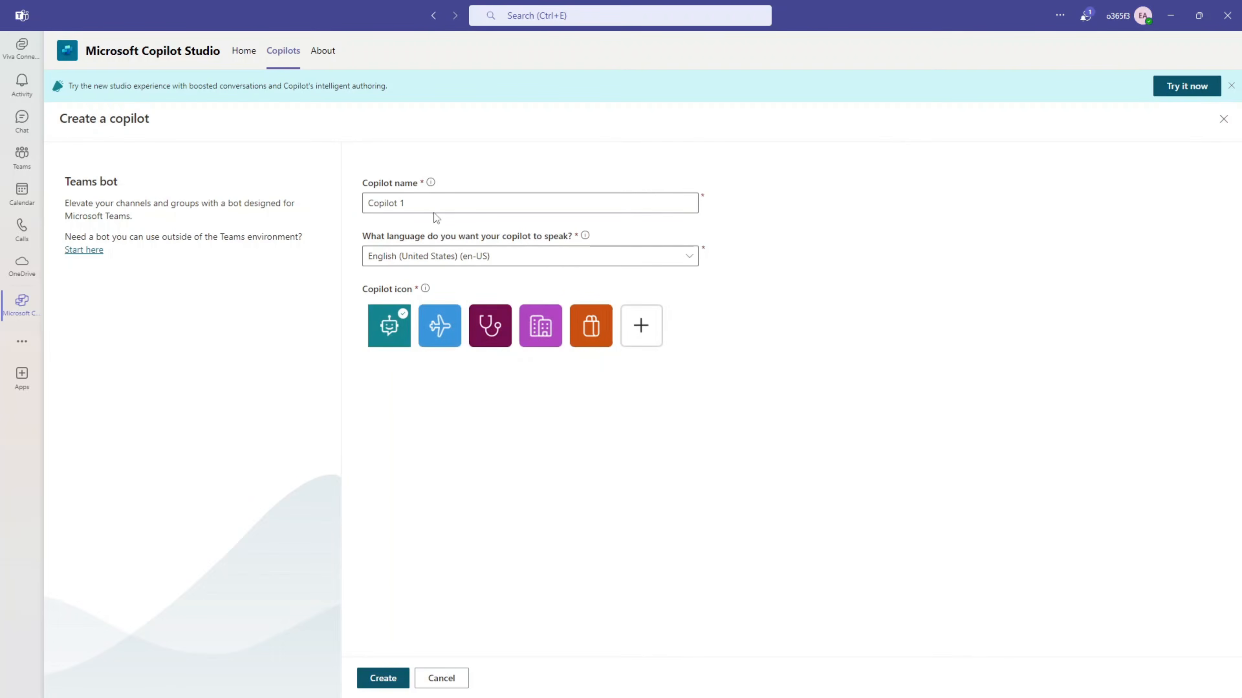
{"action": "left_click", "coordinate": [432, 205]}
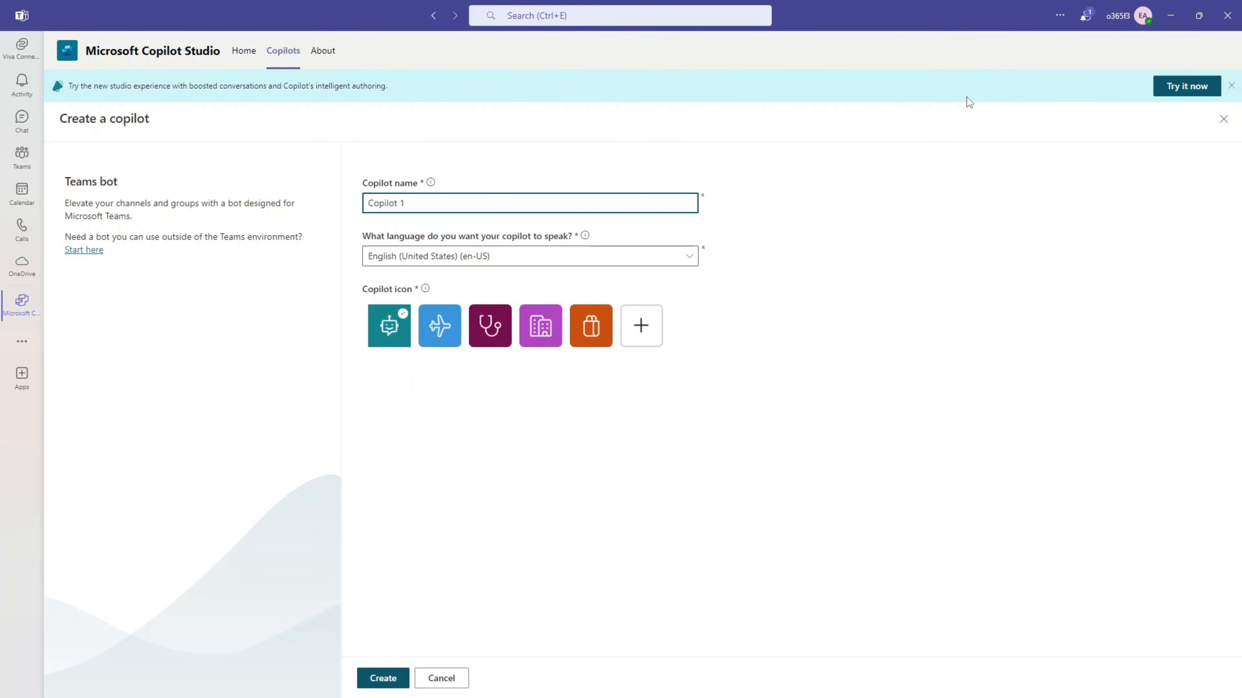
{"action": "left_click", "coordinate": [451, 677]}
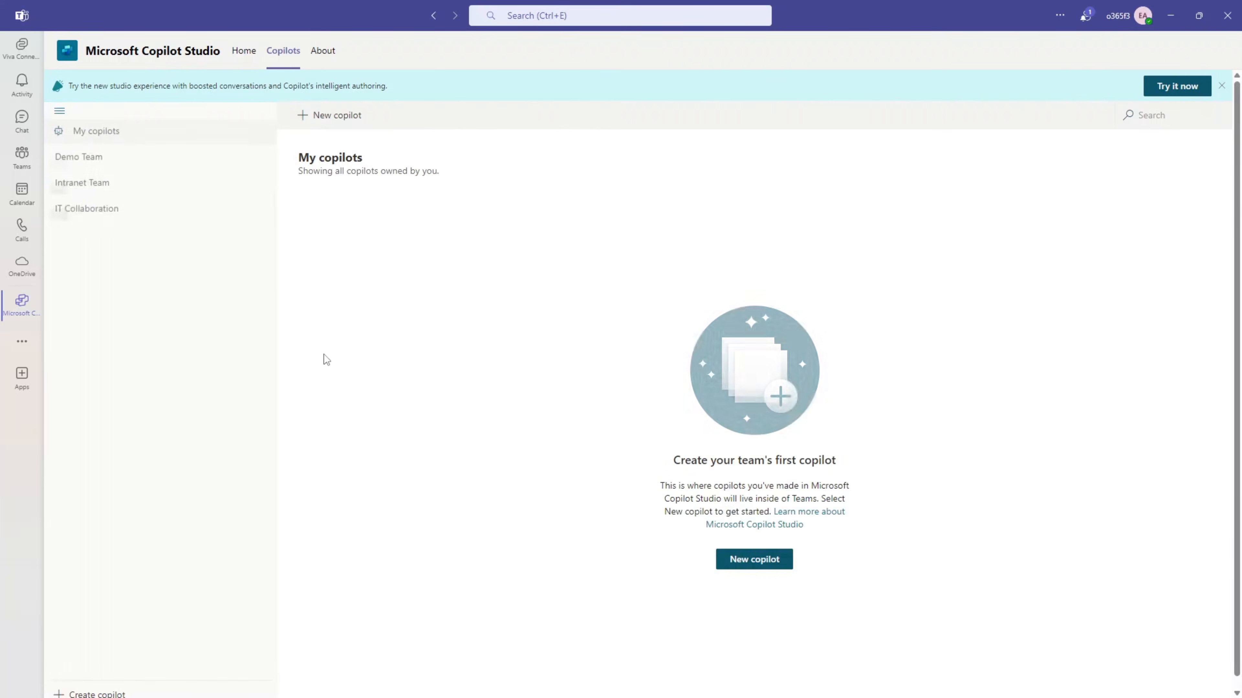
Open the Intranet Team's Event Contacts copilot
{"action": "left_click", "coordinate": [93, 187]}
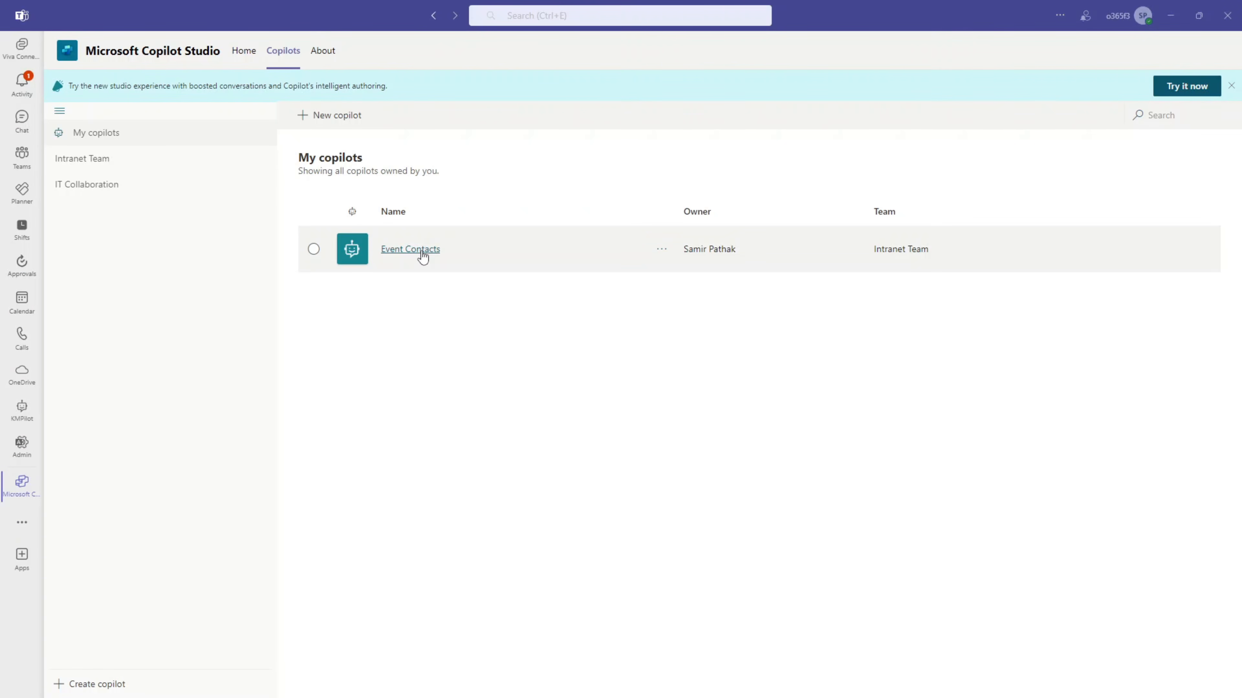
{"action": "left_click", "coordinate": [421, 255]}
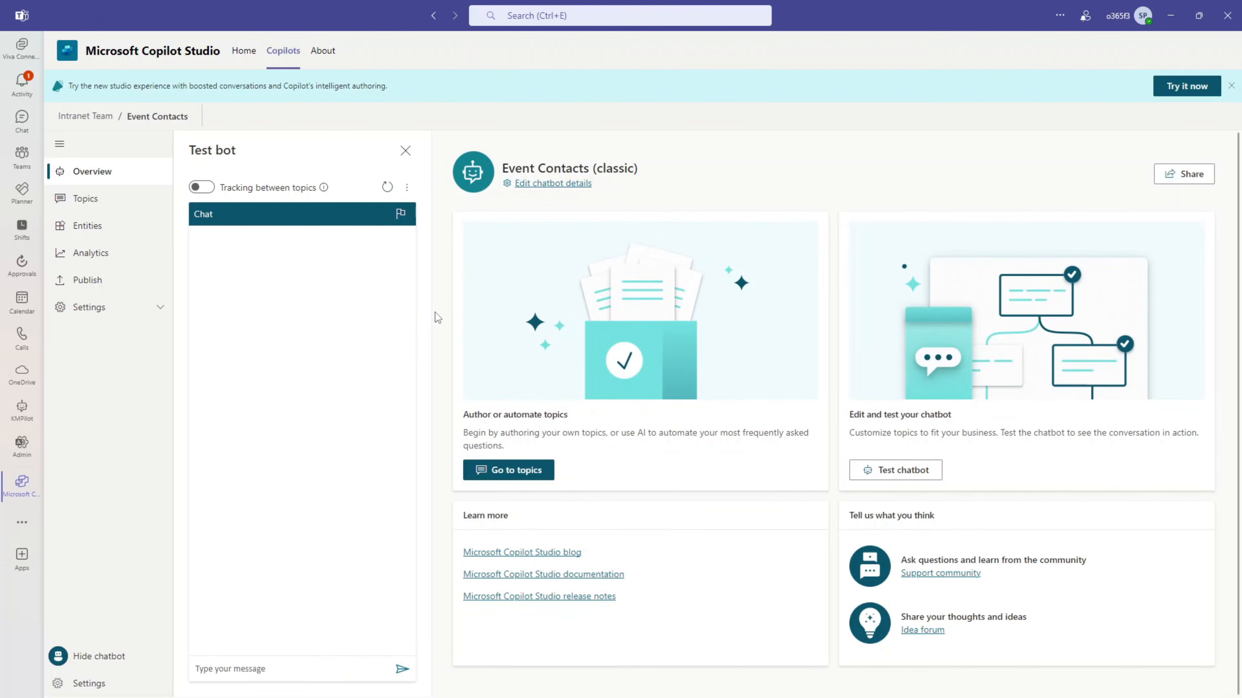
{"action": "left_click_drag", "start_coordinate": [191, 118], "coordinate": [129, 120]}
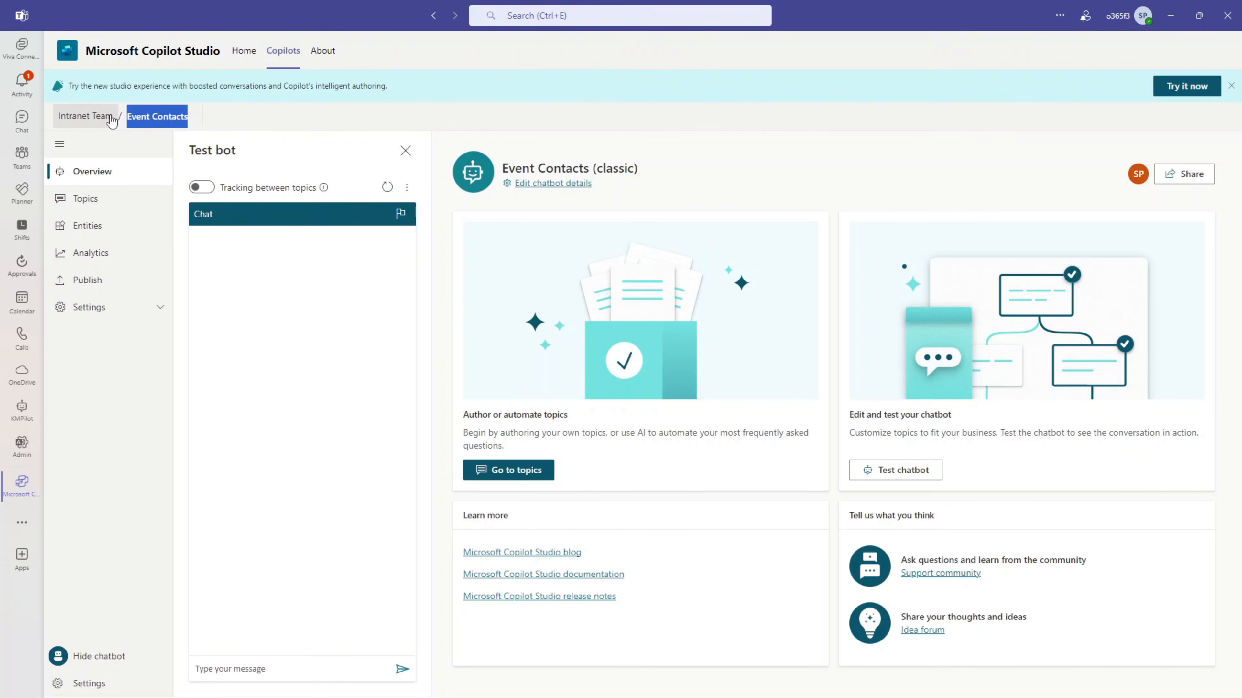
Review the Event Contacts copilot's topic list and its entities
{"action": "left_click", "coordinate": [92, 201]}
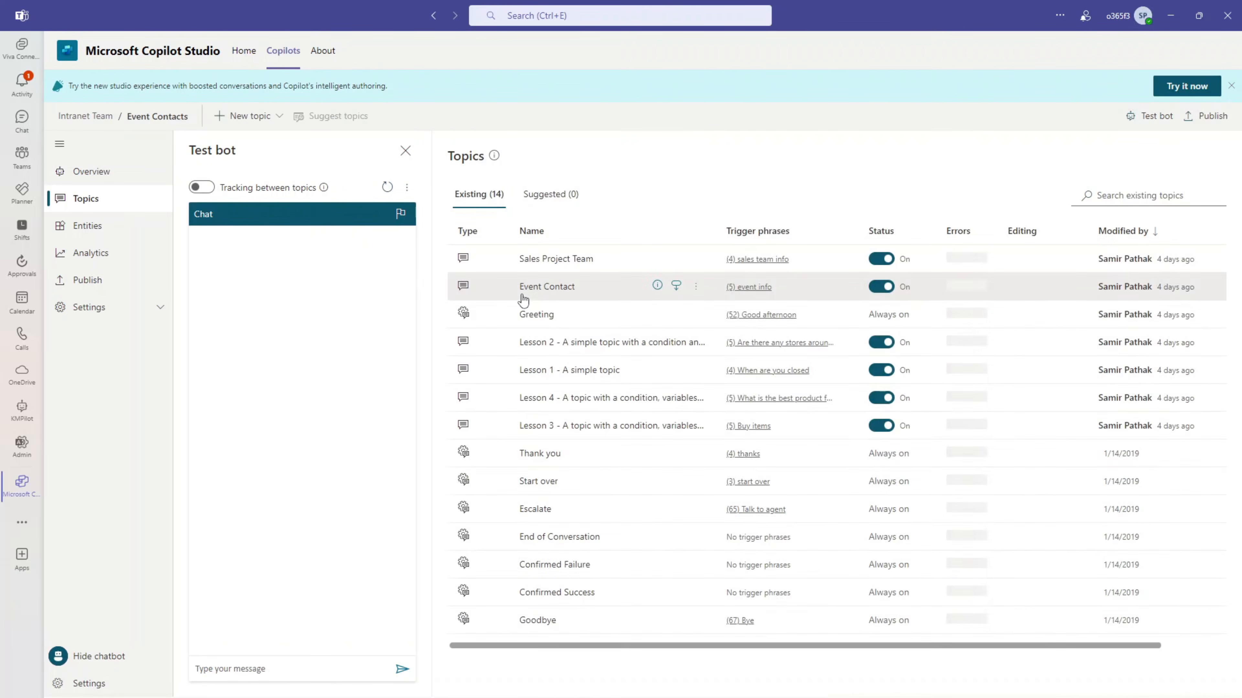
{"action": "left_click", "coordinate": [95, 233]}
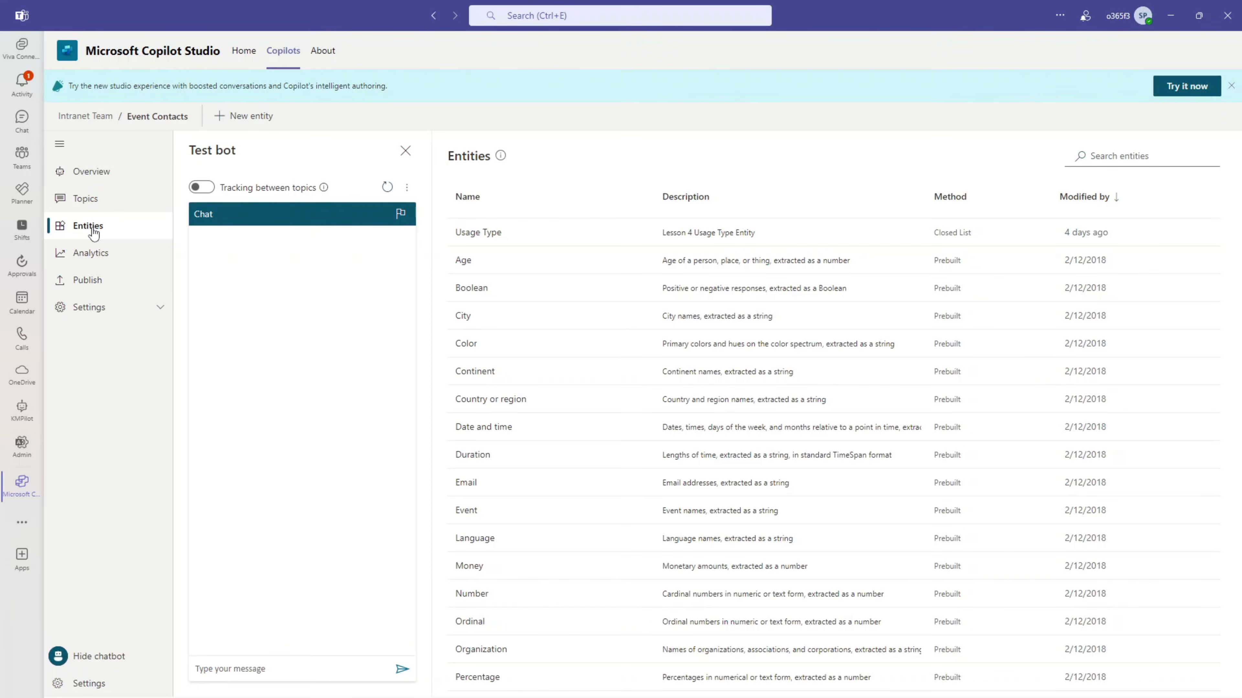
{"action": "left_click", "coordinate": [88, 199]}
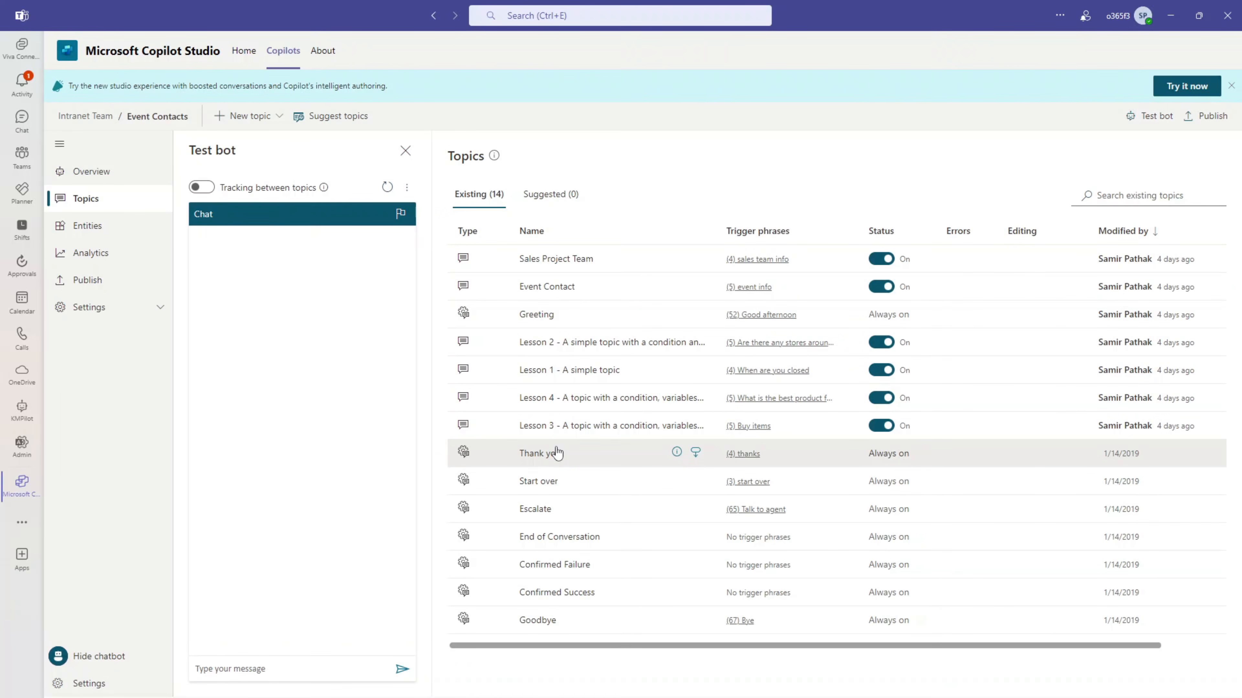
Open the Event Contact topic in the authoring canvas and view its trigger phrases
{"action": "left_click", "coordinate": [554, 291]}
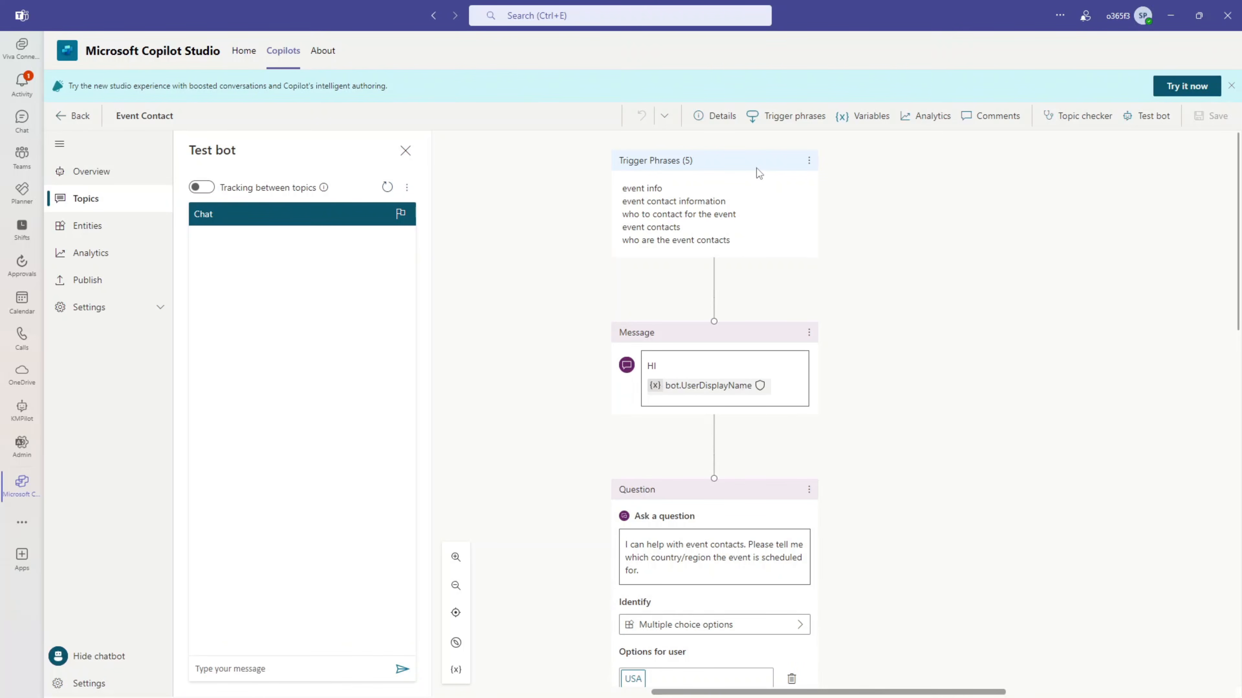
{"action": "left_click", "coordinate": [807, 166]}
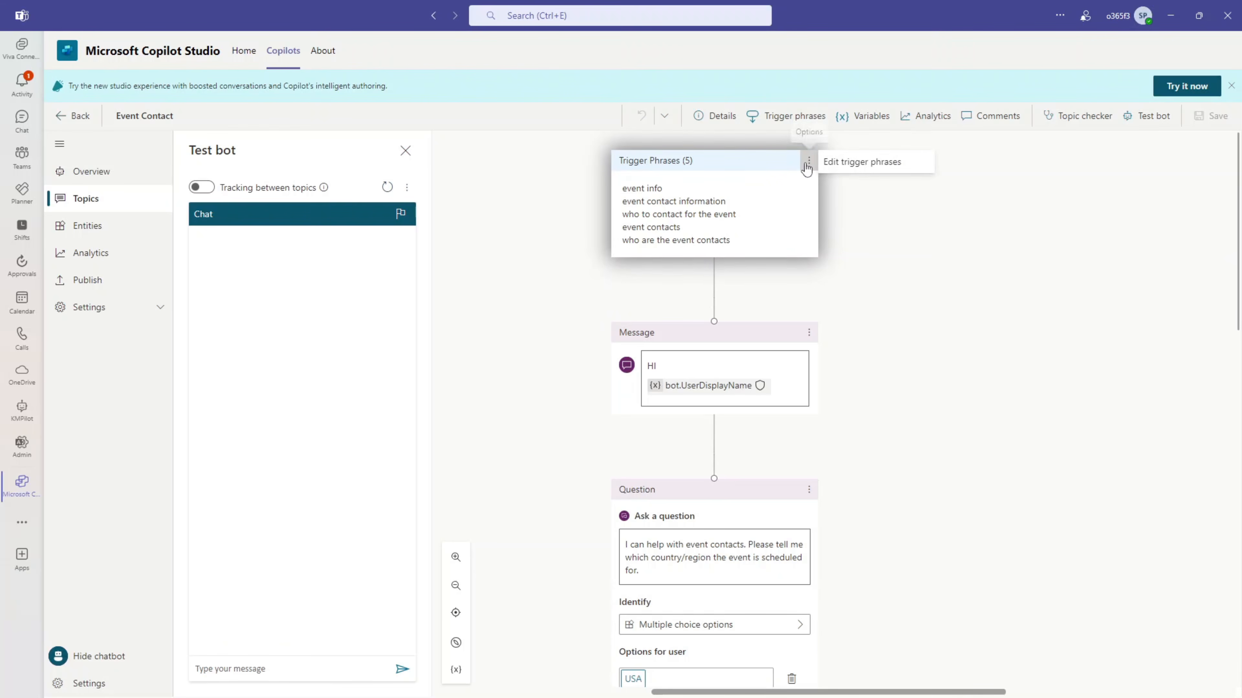
{"action": "left_click", "coordinate": [807, 123]}
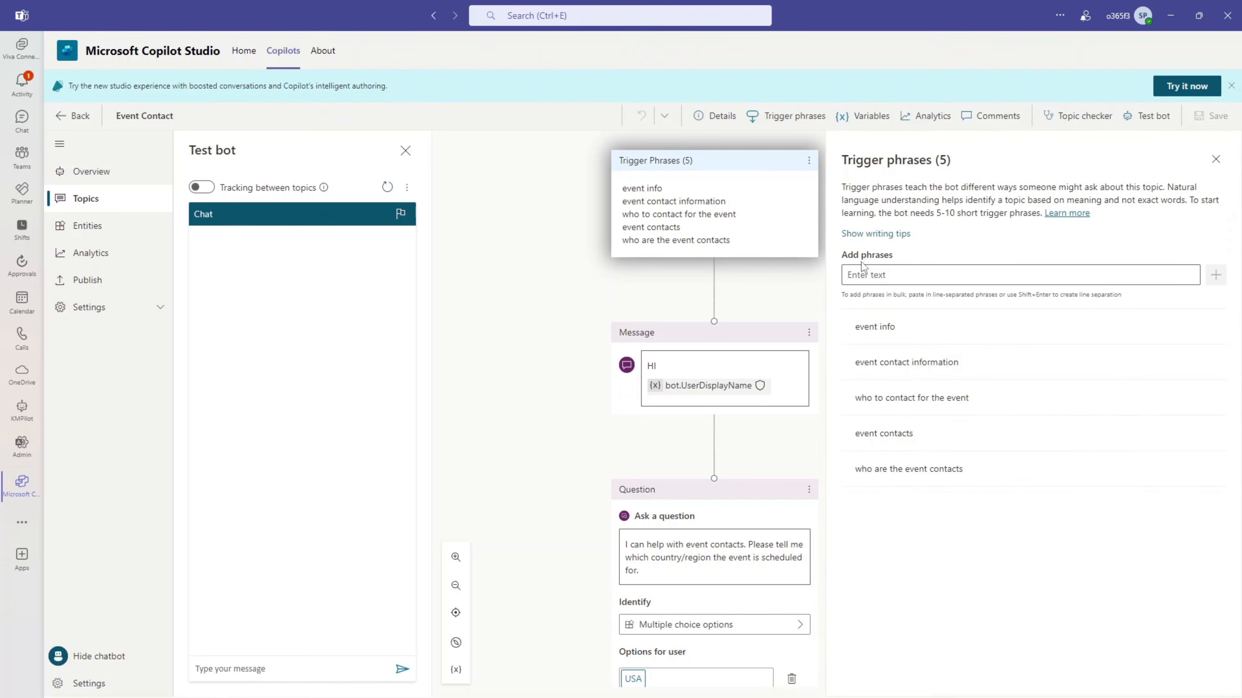
{"action": "left_click", "coordinate": [1216, 159]}
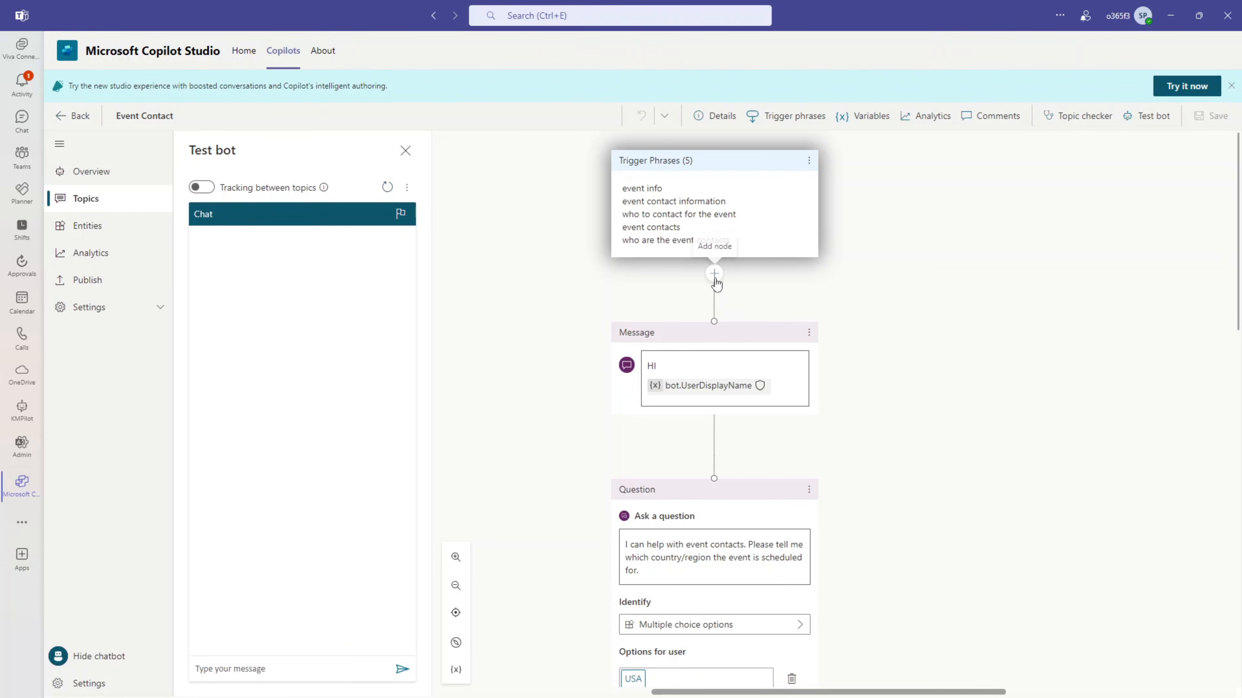
View the node types that can be added below the trigger phrases, and inspect the greeting Message node
{"action": "left_click", "coordinate": [715, 279]}
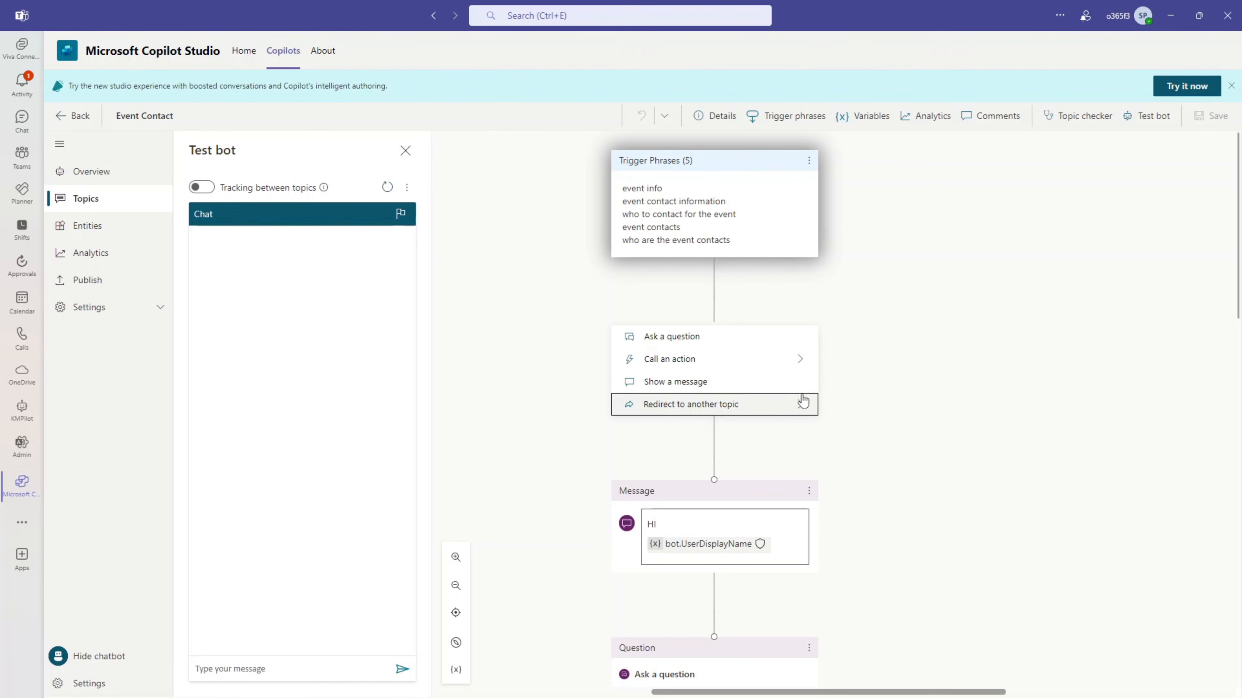
{"action": "left_click", "coordinate": [869, 329]}
{"action": "scroll", "coordinate": [811, 341], "scroll_direction": "down", "scroll_amount": 1}
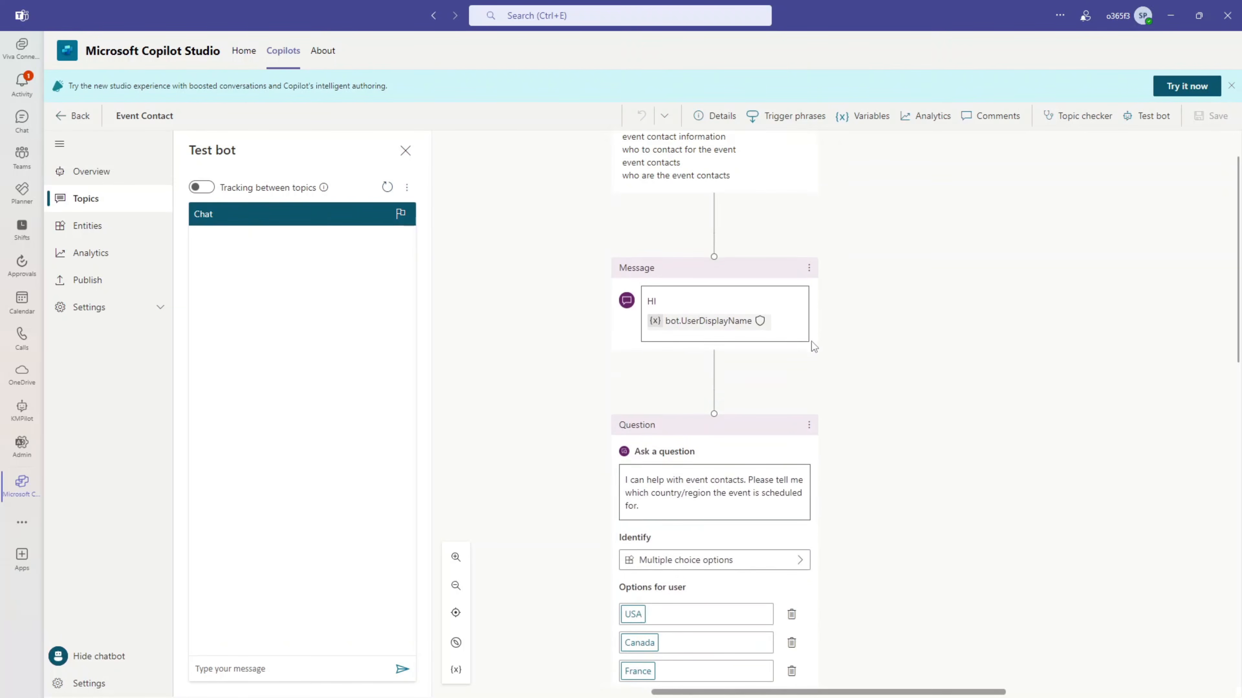
{"action": "left_click", "coordinate": [800, 335]}
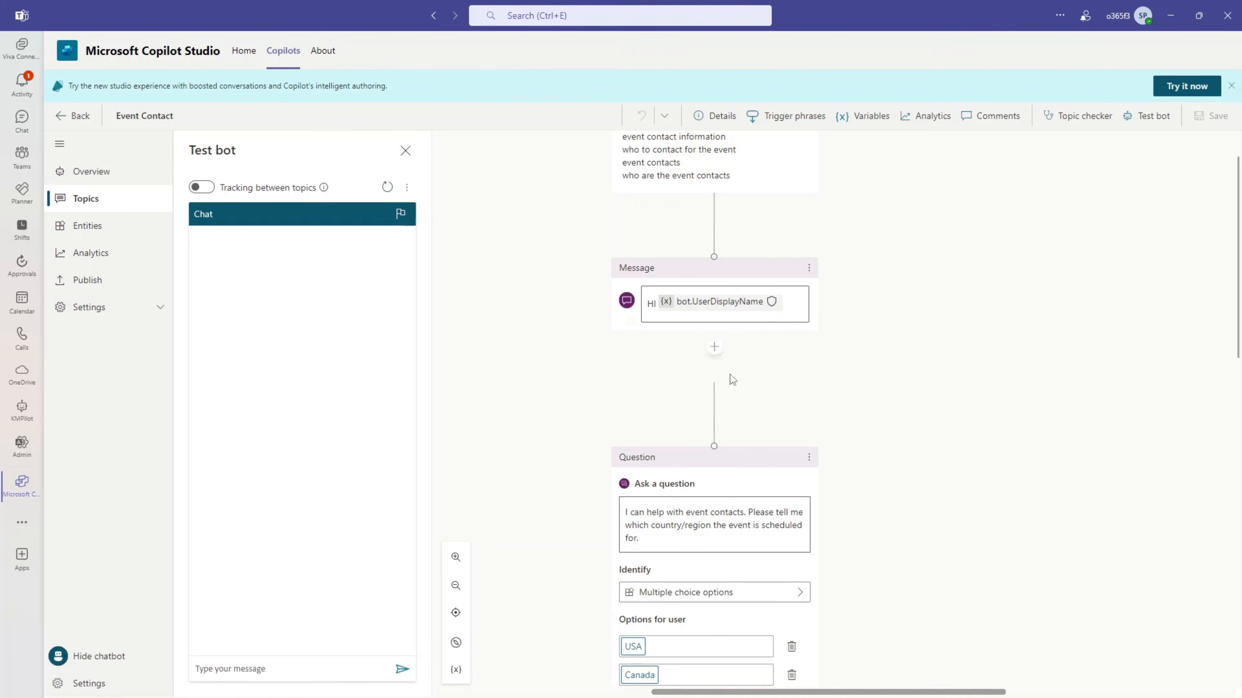
Examine the country question's options and the condition and message branches leading to the End of Conversation node
{"action": "scroll", "coordinate": [878, 380], "scroll_direction": "down", "scroll_amount": 5}
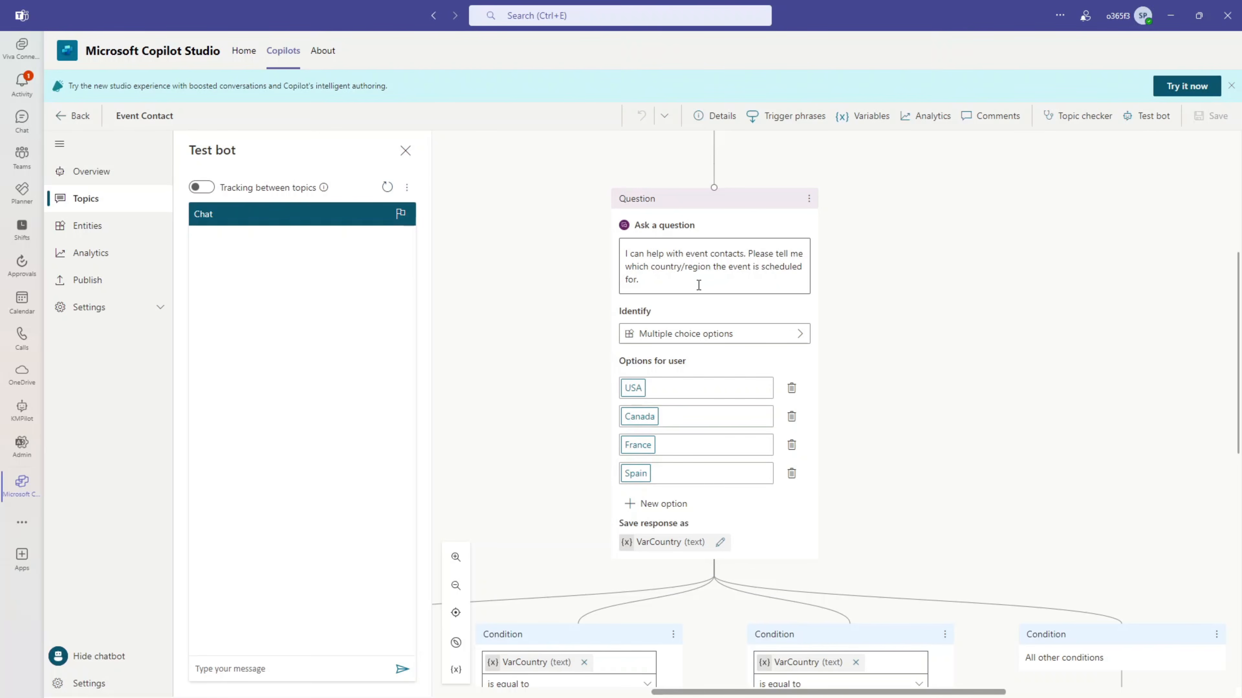
{"action": "left_click_drag", "start_coordinate": [529, 463], "coordinate": [773, 232]}
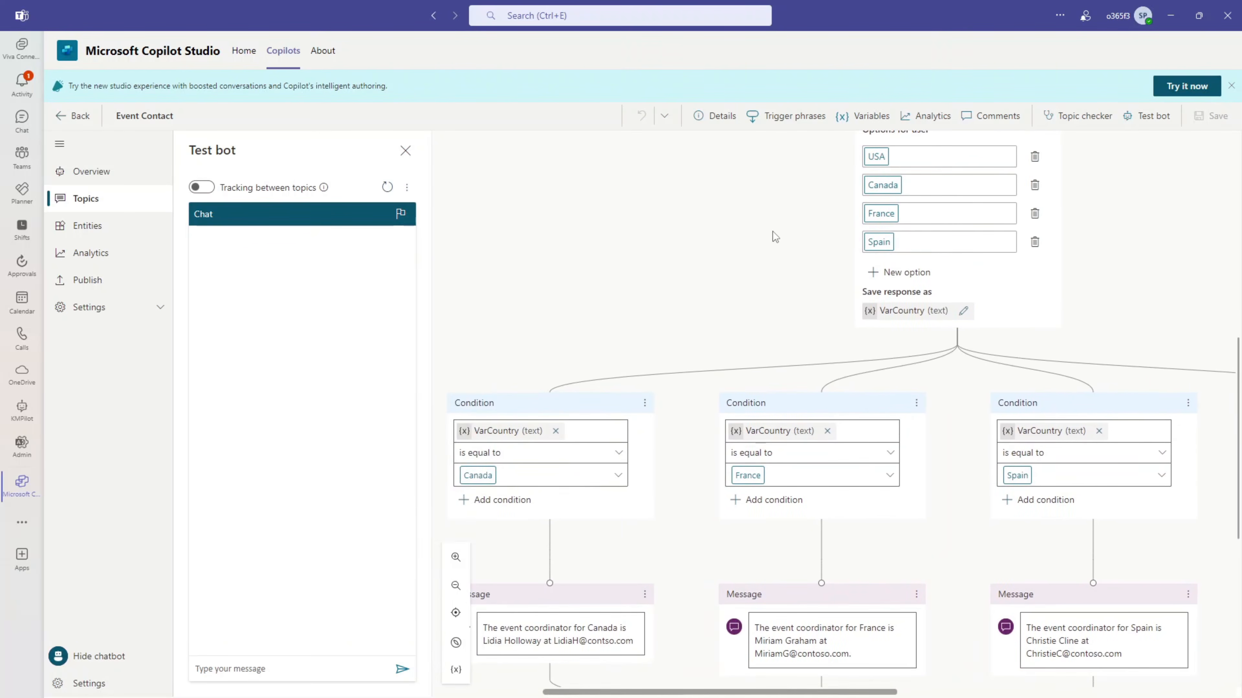
{"action": "left_click_drag", "start_coordinate": [675, 536], "coordinate": [719, 339]}
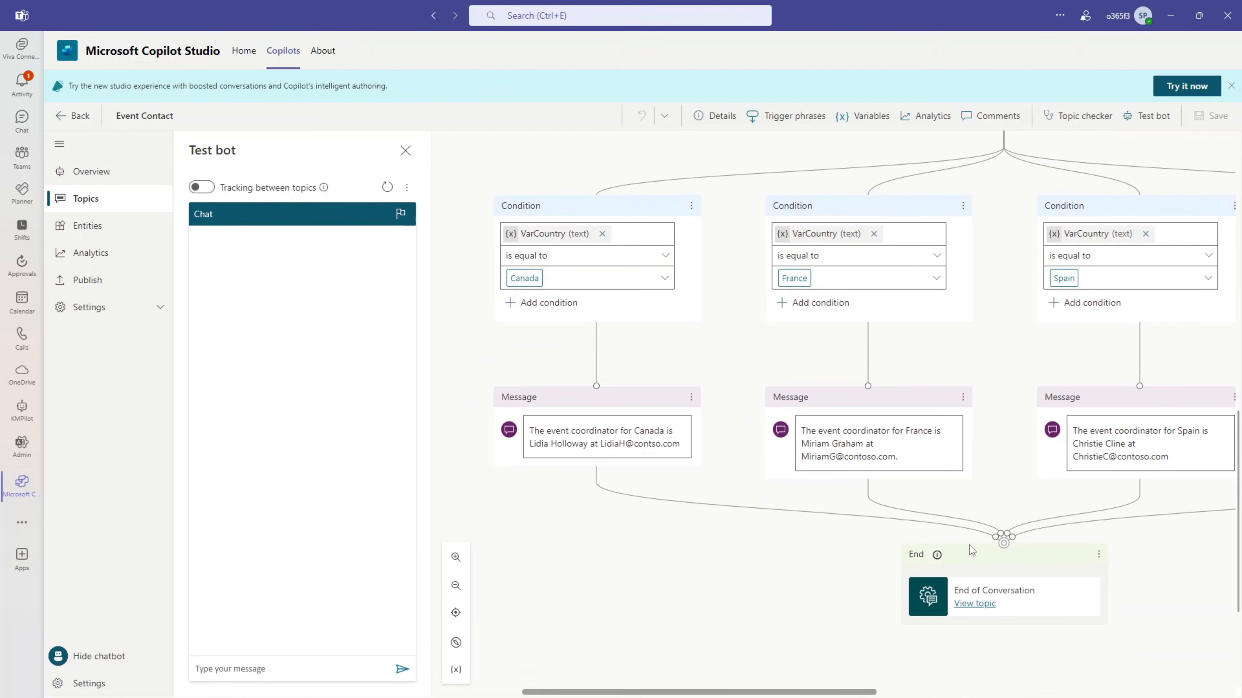
{"action": "scroll", "coordinate": [733, 398], "scroll_direction": "up", "scroll_amount": 5}
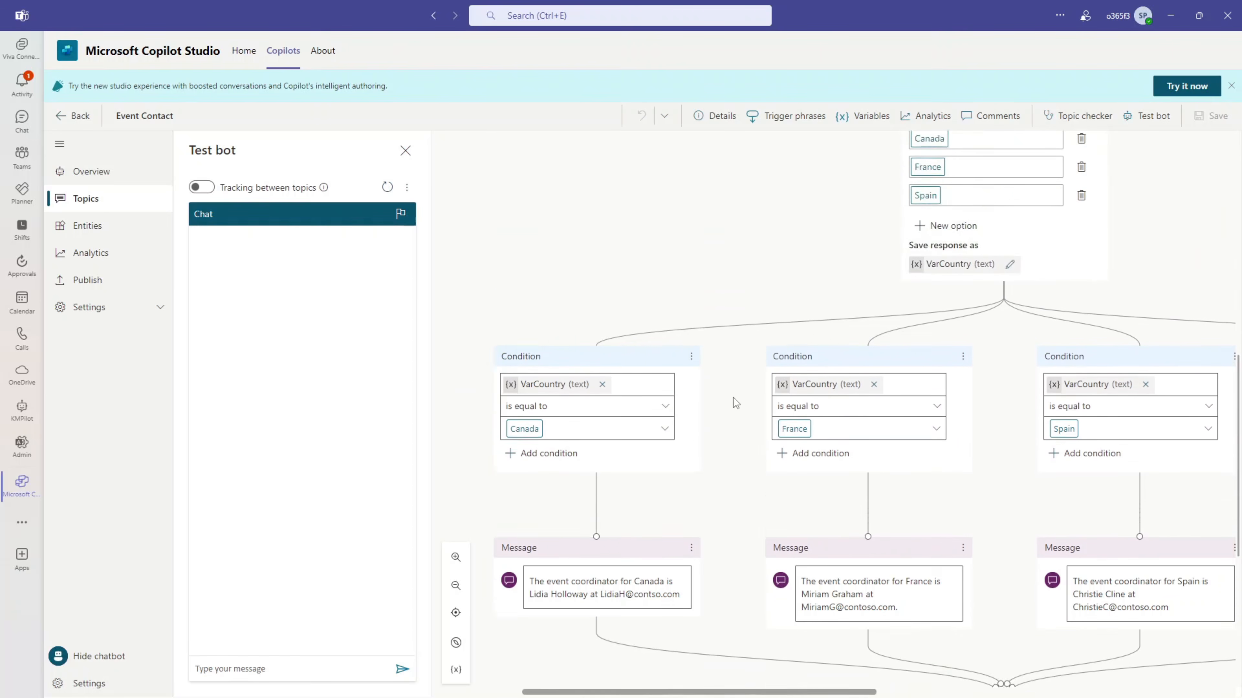
{"action": "left_click_drag", "start_coordinate": [827, 289], "coordinate": [597, 373]}
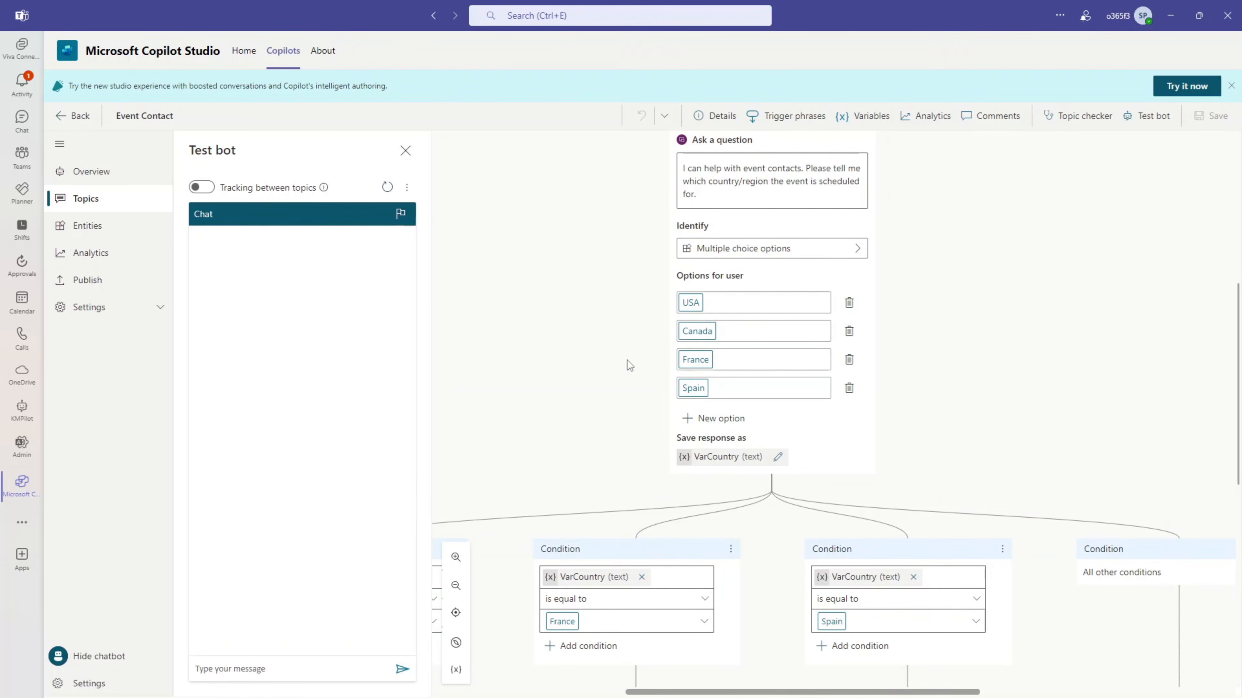
Return to the topic list, turn on tracking between topics, and send "Hi" in the test chat
{"action": "left_click_drag", "start_coordinate": [606, 246], "coordinate": [651, 324]}
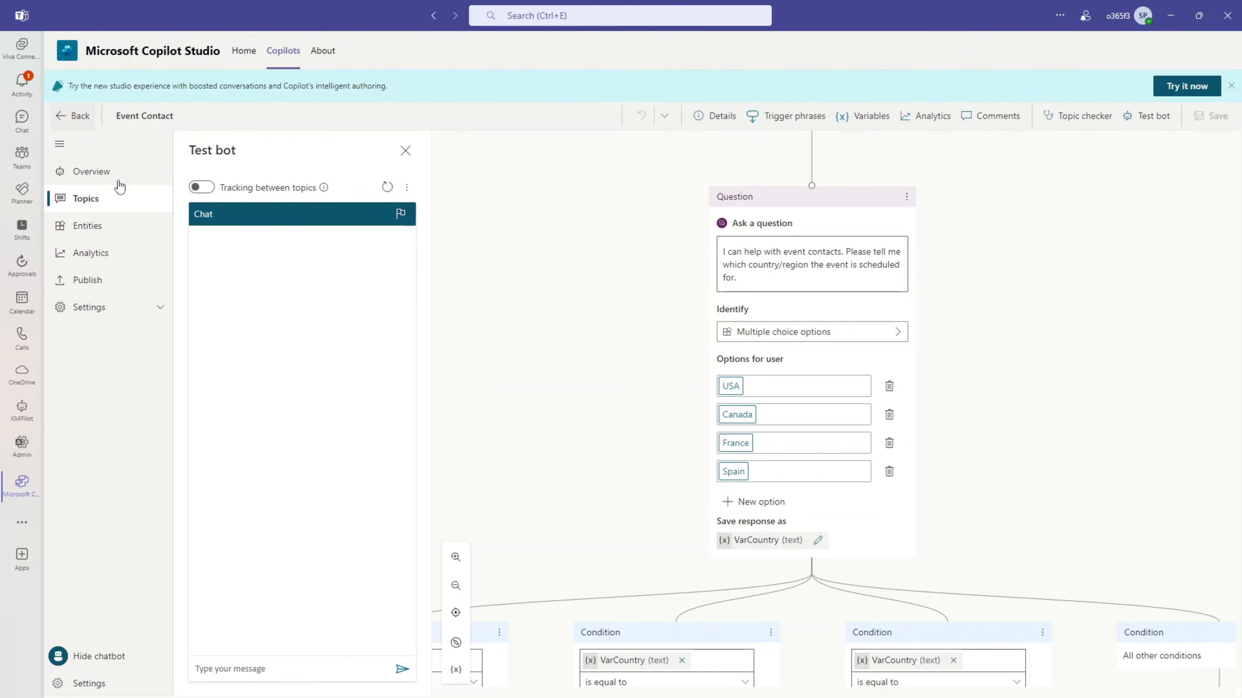
{"action": "left_click", "coordinate": [93, 211]}
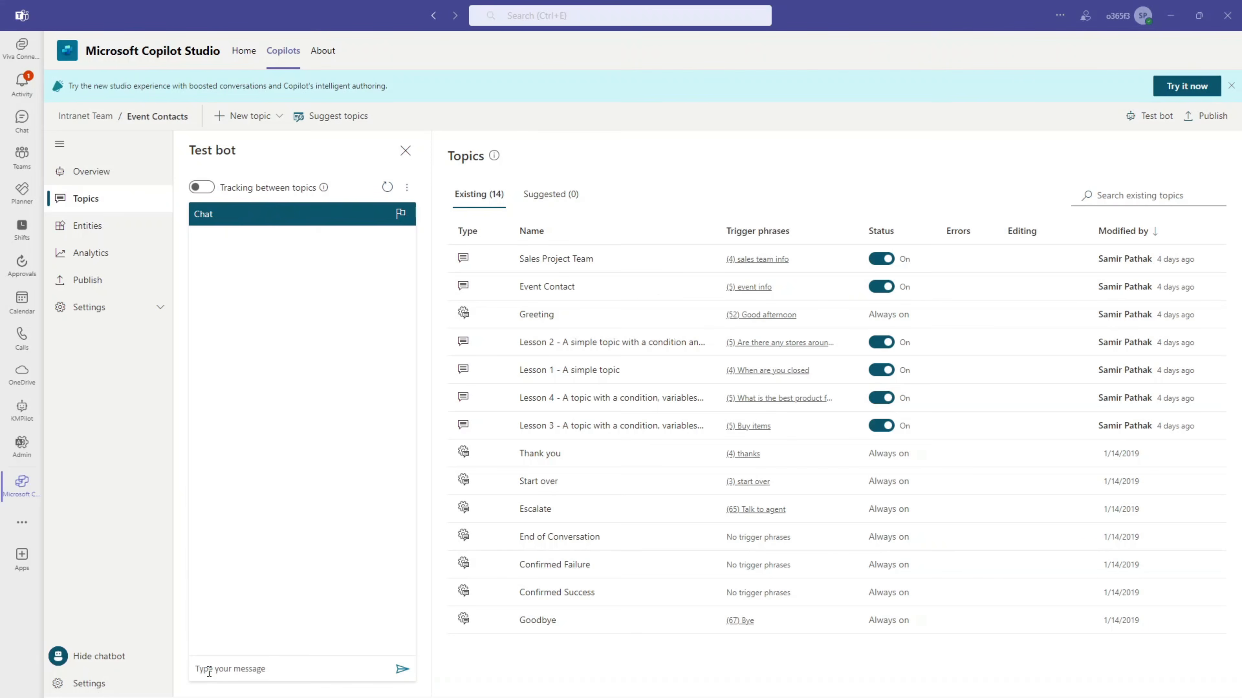
{"action": "left_click", "coordinate": [201, 187]}
{"action": "left_click", "coordinate": [221, 669]}
{"action": "type", "text": "Hi"}
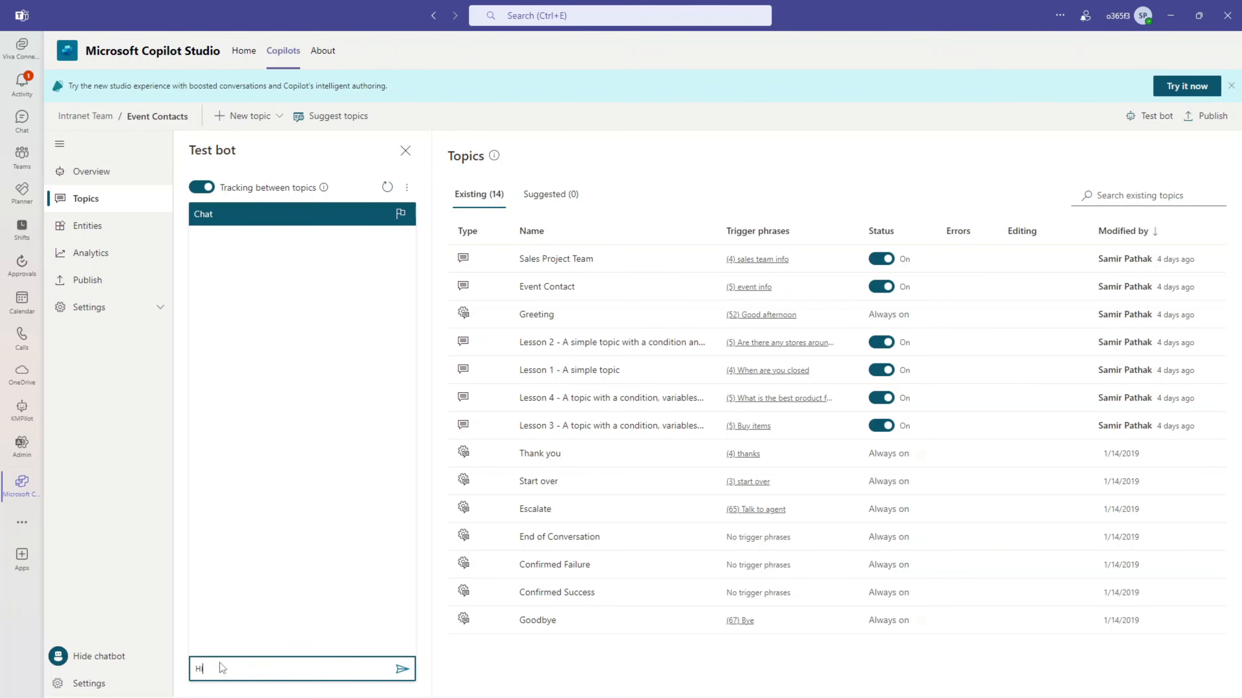
{"action": "key", "text": "Return"}
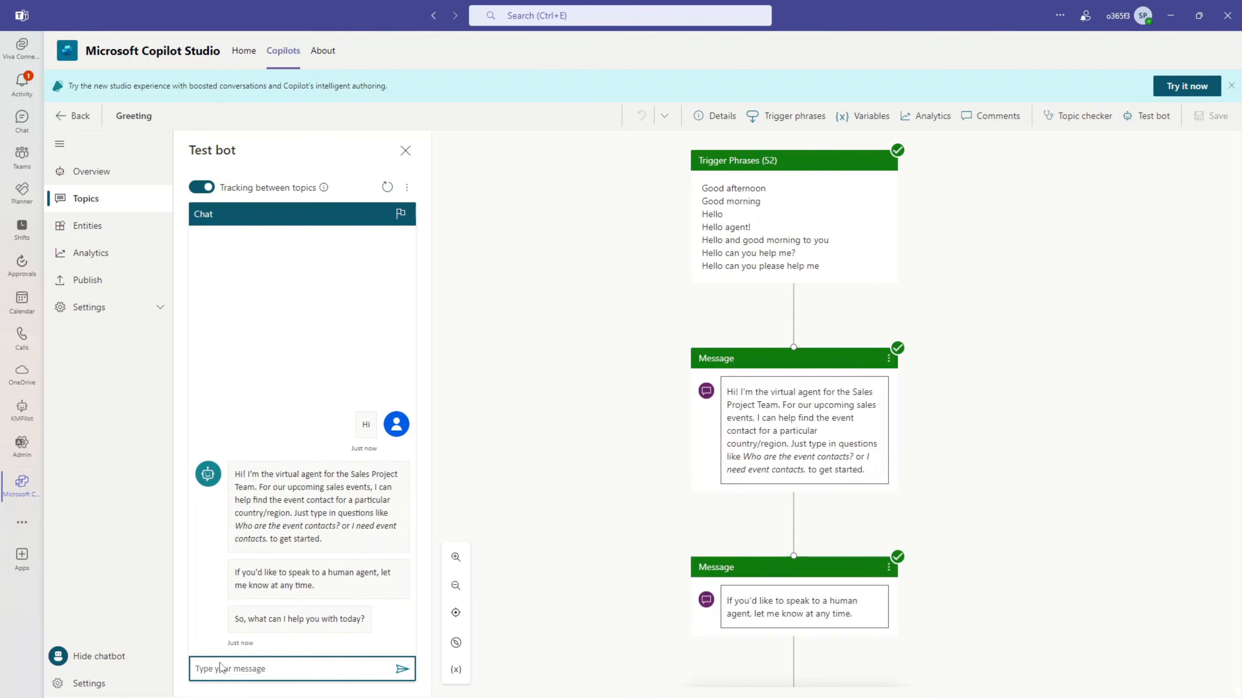
Send "Event contacts" to the test bot and answer its country question with Canada
{"action": "type", "text": "Event "}
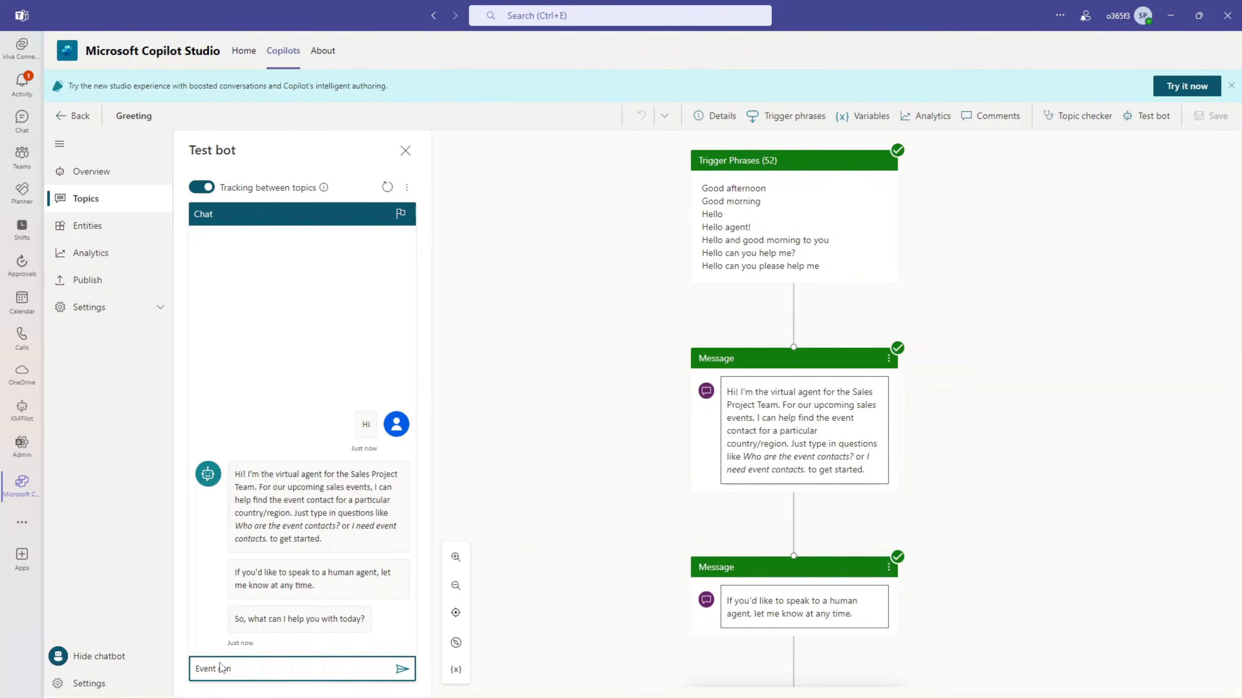
{"action": "type", "text": "contacts"}
{"action": "key", "text": "Return"}
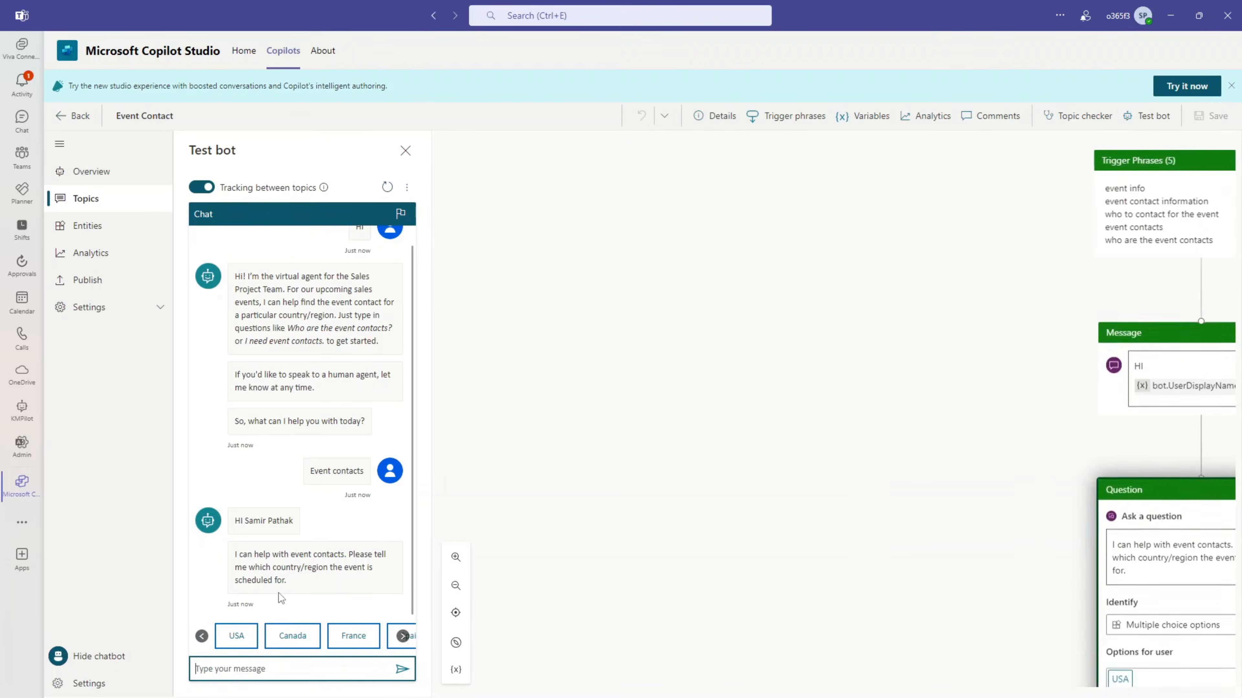
{"action": "left_click", "coordinate": [290, 637]}
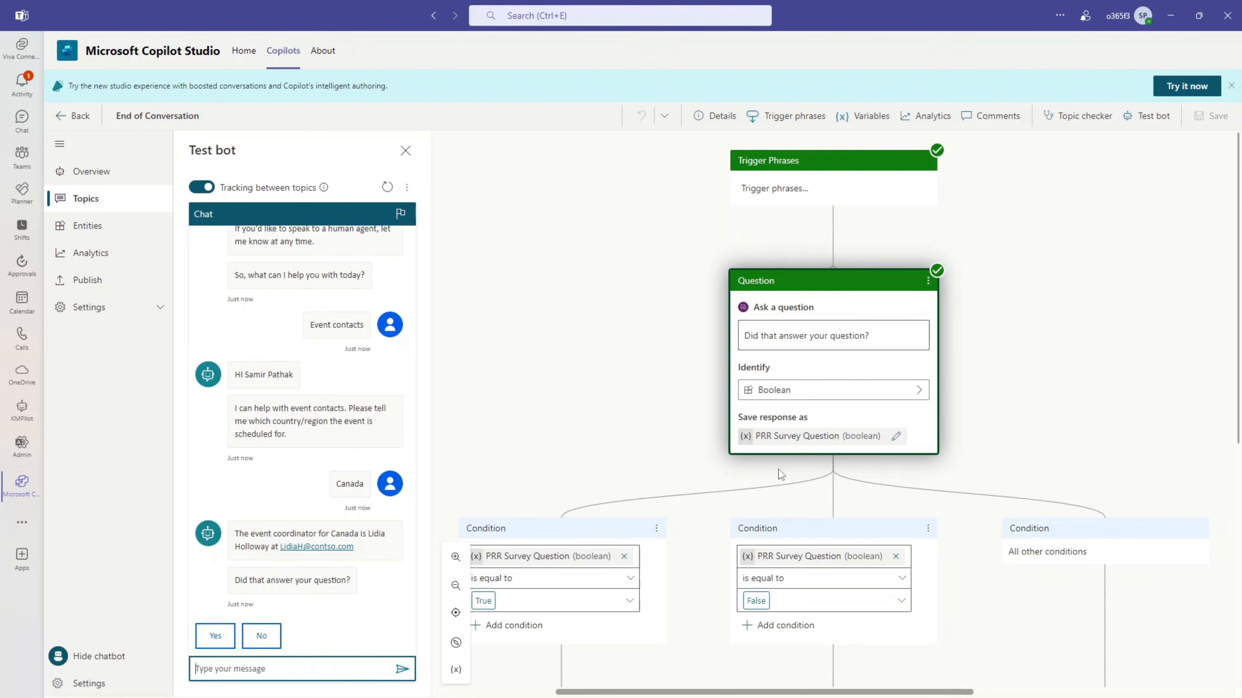
Examine the condition branches and redirects of the End of Conversation topic, and answer Yes to the bot's question in the test chat
{"action": "scroll", "coordinate": [732, 538], "scroll_direction": "down", "scroll_amount": 1}
{"action": "scroll", "coordinate": [732, 538], "scroll_direction": "down", "scroll_amount": 5}
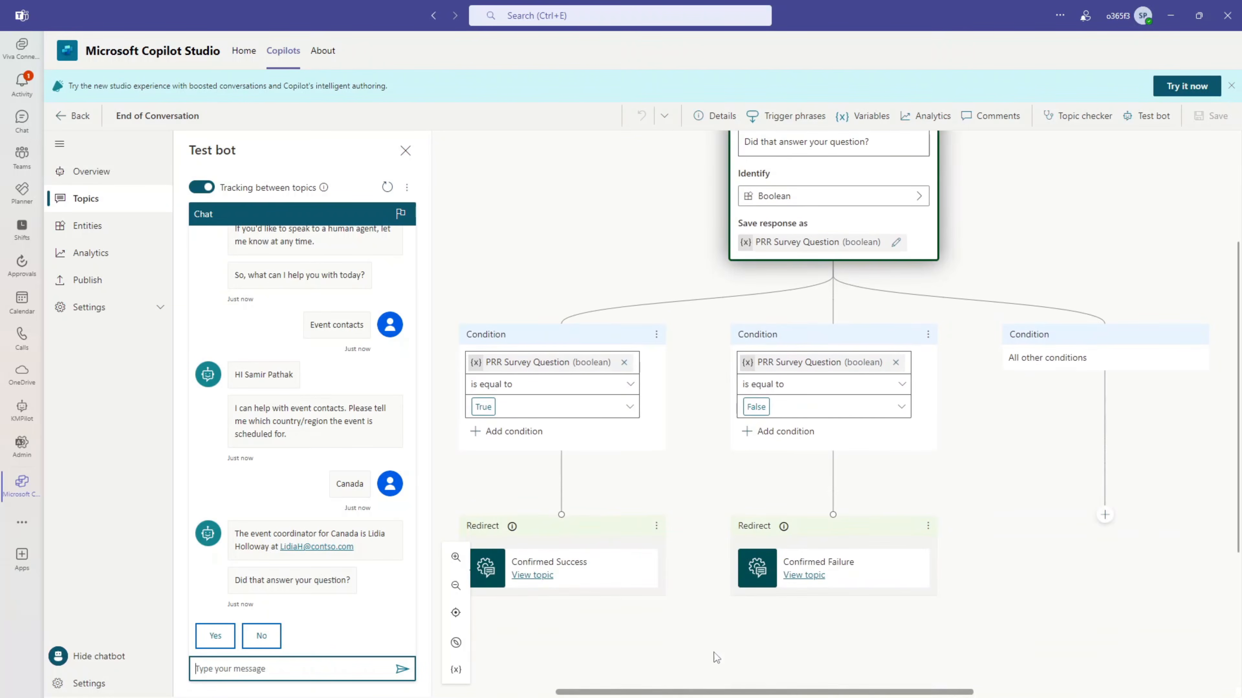
{"action": "left_click_drag", "start_coordinate": [766, 692], "coordinate": [738, 695]}
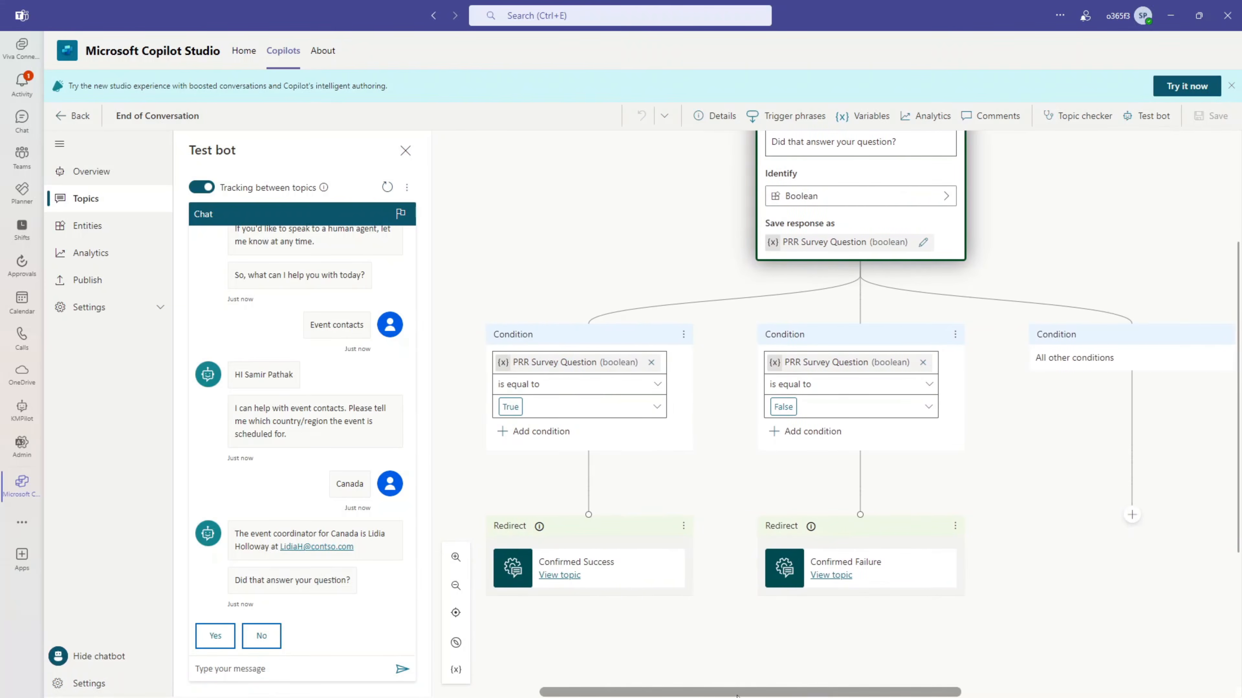
{"action": "left_click", "coordinate": [215, 636]}
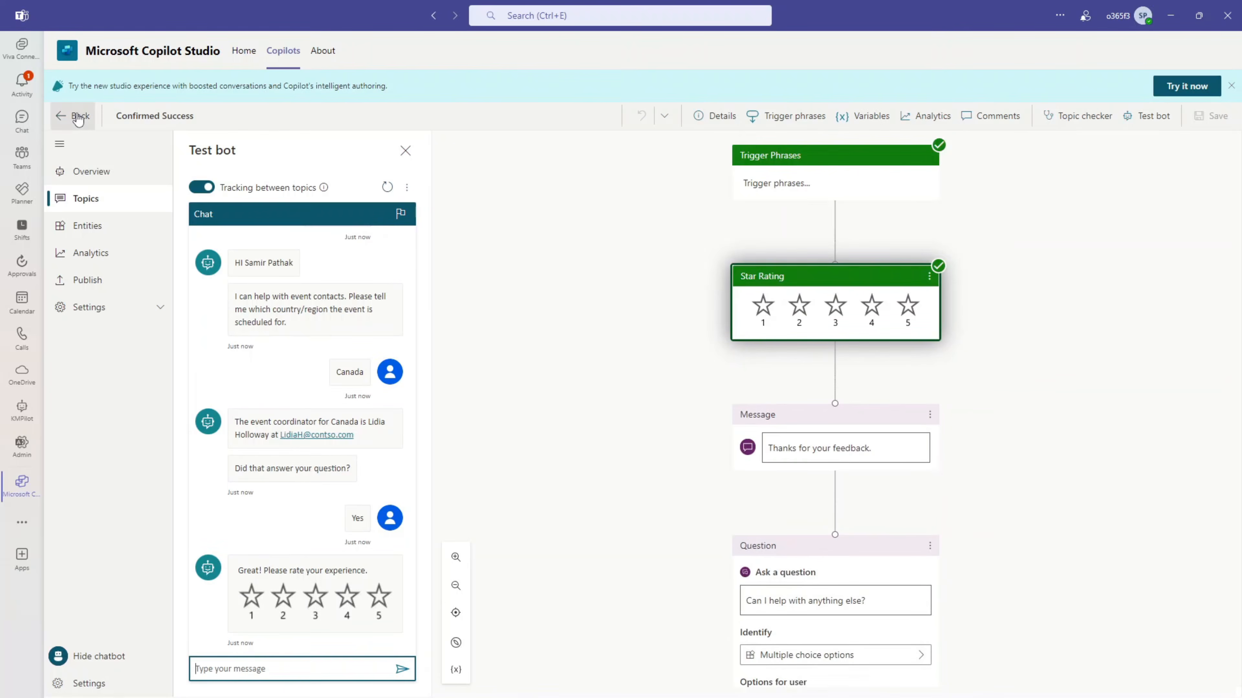
Go back to the topic list and open the Sales Project Team topic
{"action": "left_click", "coordinate": [78, 117]}
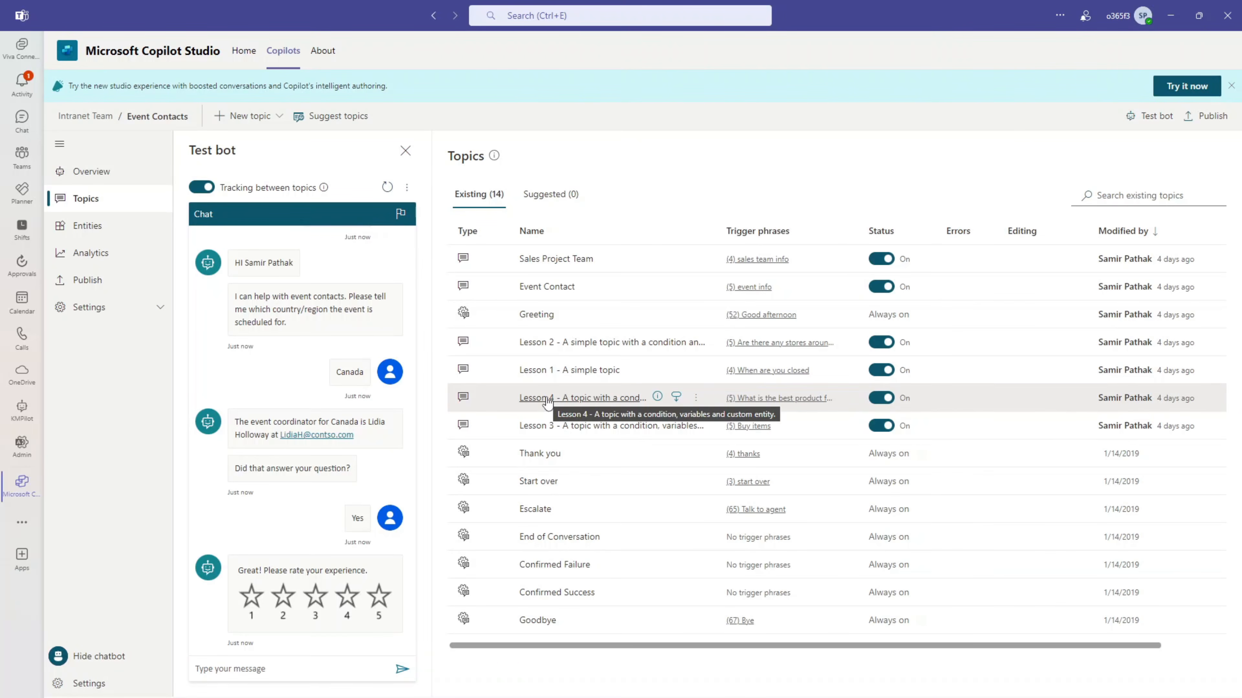
{"action": "left_click", "coordinate": [565, 261]}
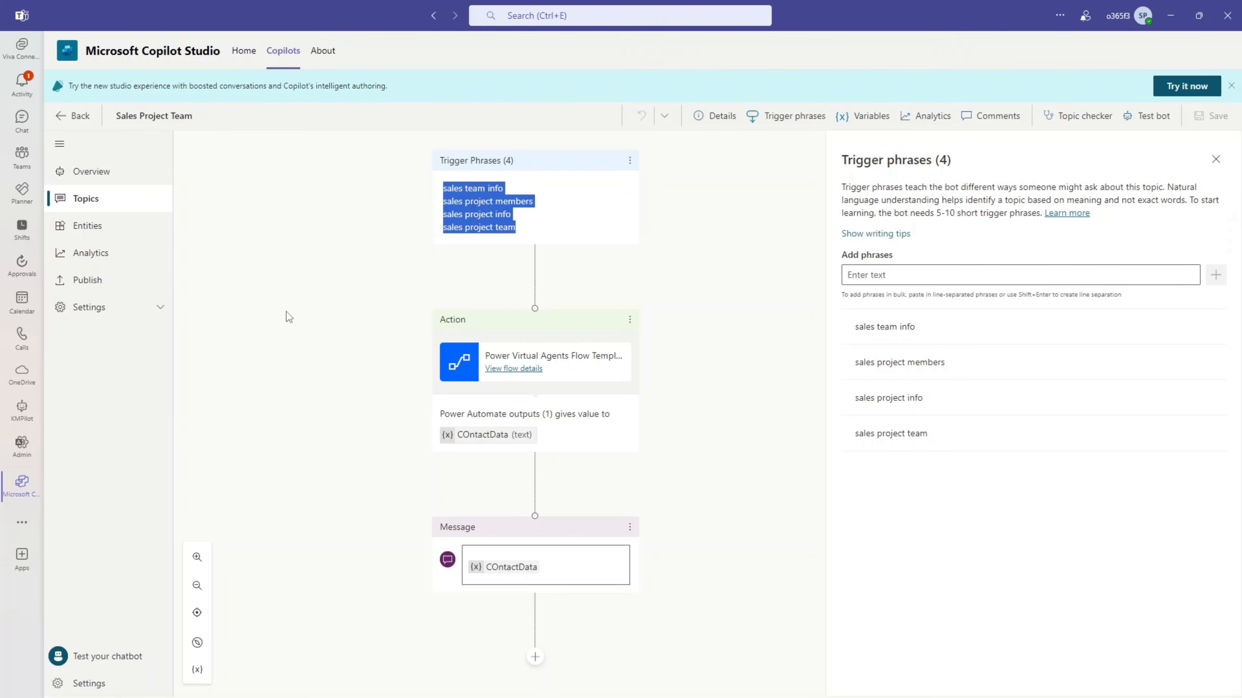
Search the Teams apps for "power app", switch to Power Apps, and view the items built by the Intranet Team
{"action": "left_click", "coordinate": [21, 524]}
{"action": "left_click", "coordinate": [149, 389]}
{"action": "type", "text": "power app"}
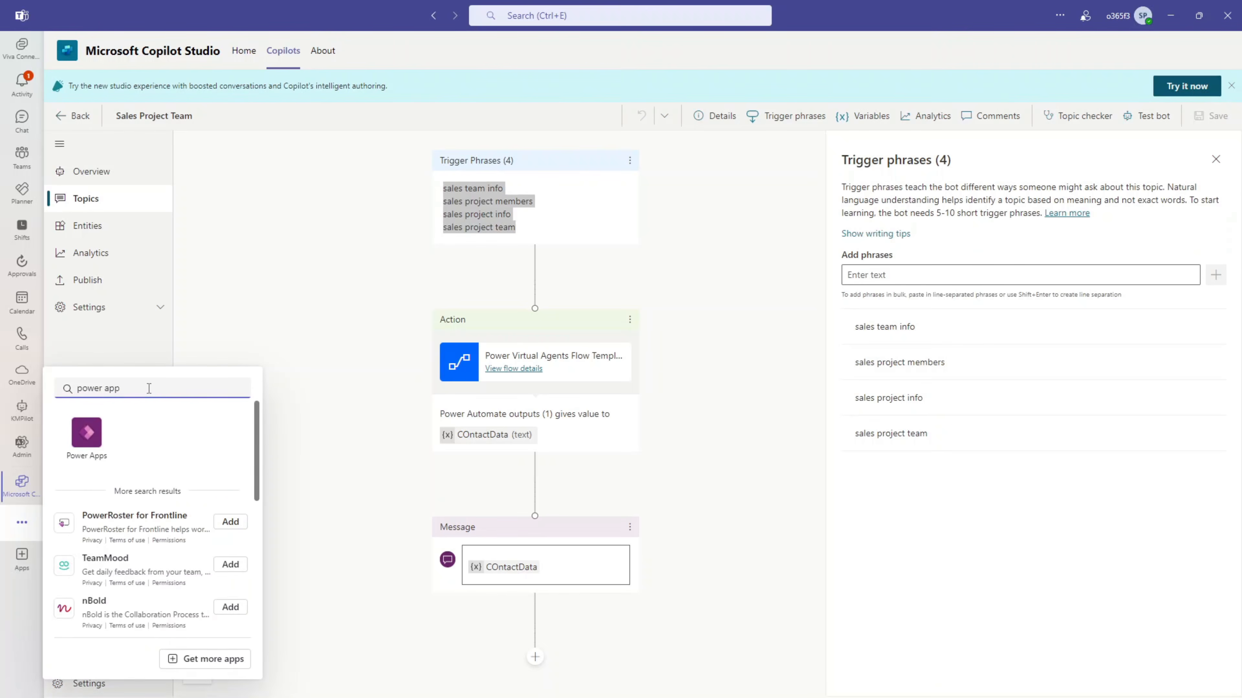
{"action": "left_click", "coordinate": [88, 435]}
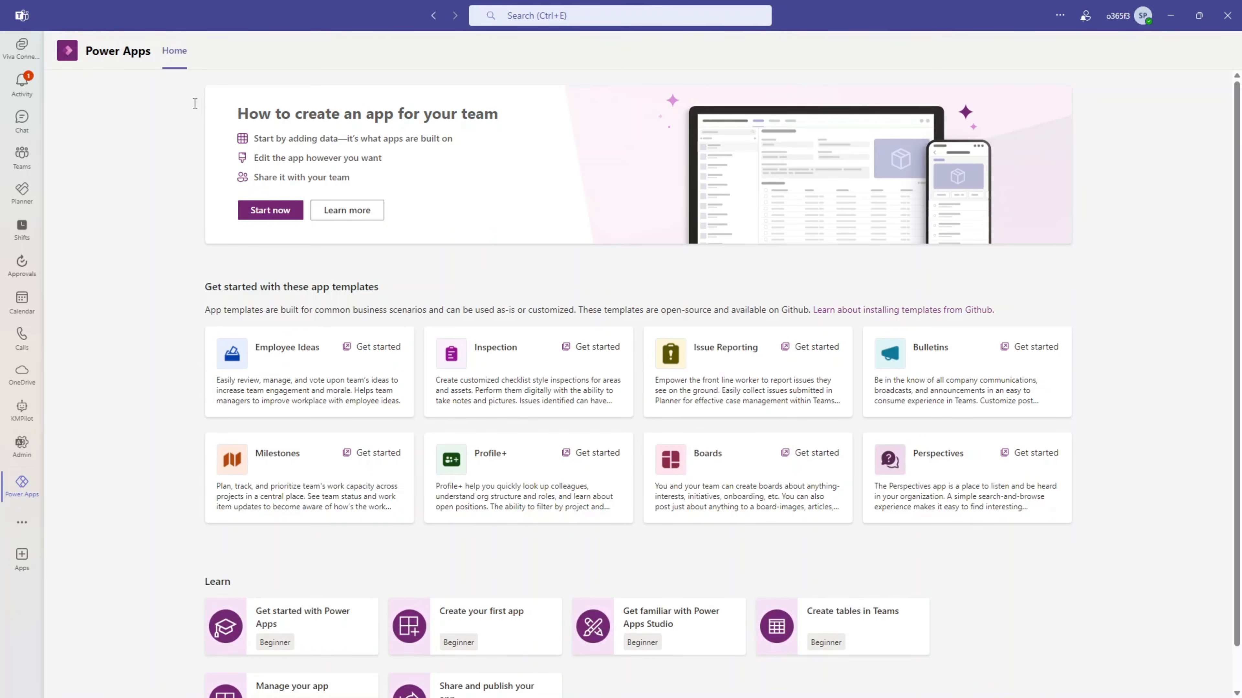
{"action": "left_click", "coordinate": [268, 210]}
{"action": "left_click", "coordinate": [802, 157]}
{"action": "left_click", "coordinate": [208, 51]}
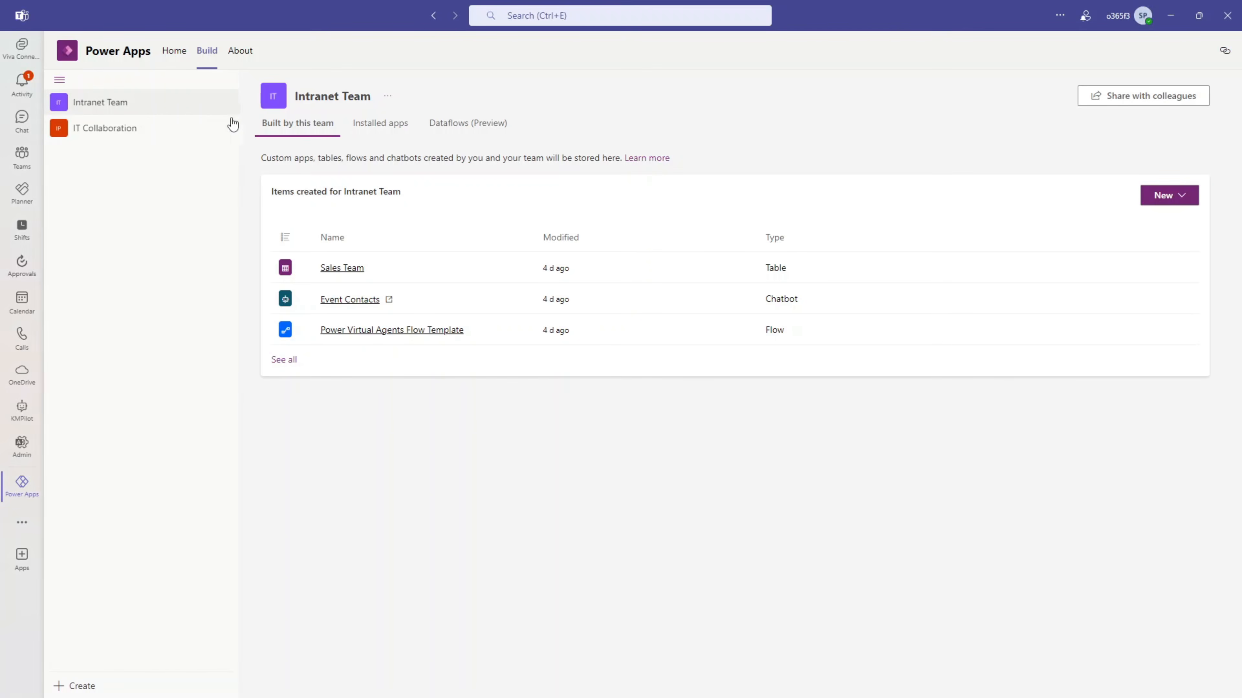
List everything built for the Intranet Team and narrow the view to its tables
{"action": "left_click", "coordinate": [285, 359]}
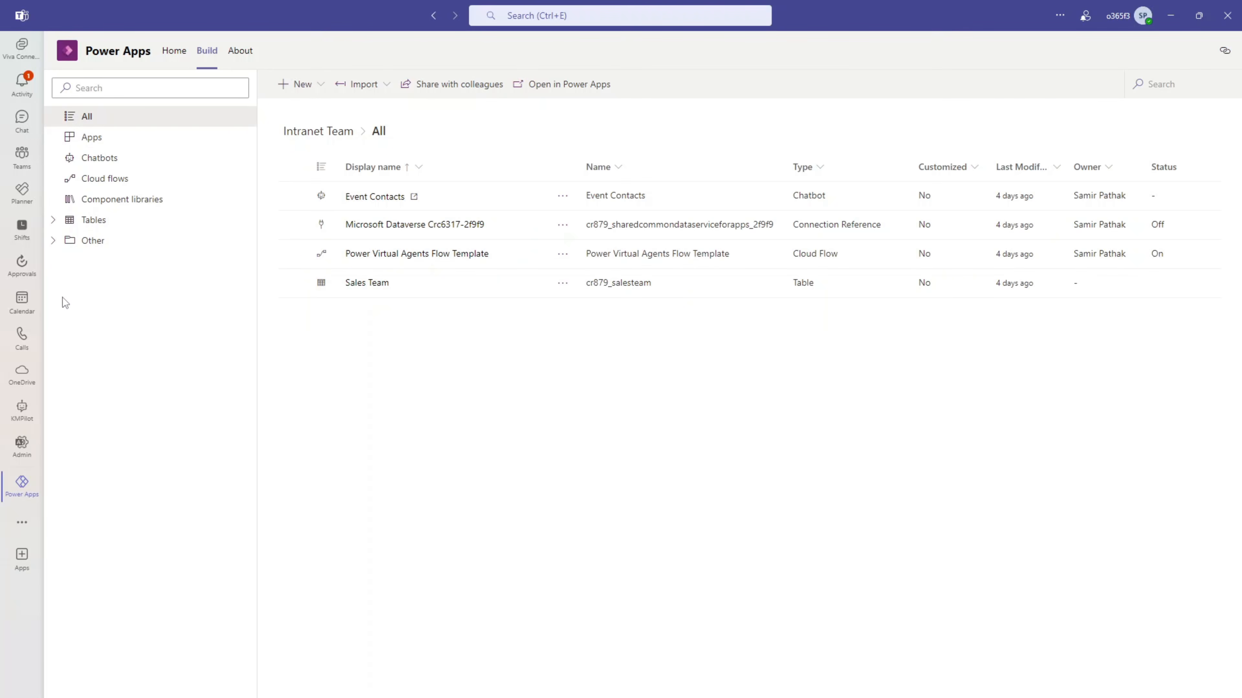
{"action": "left_click", "coordinate": [90, 222]}
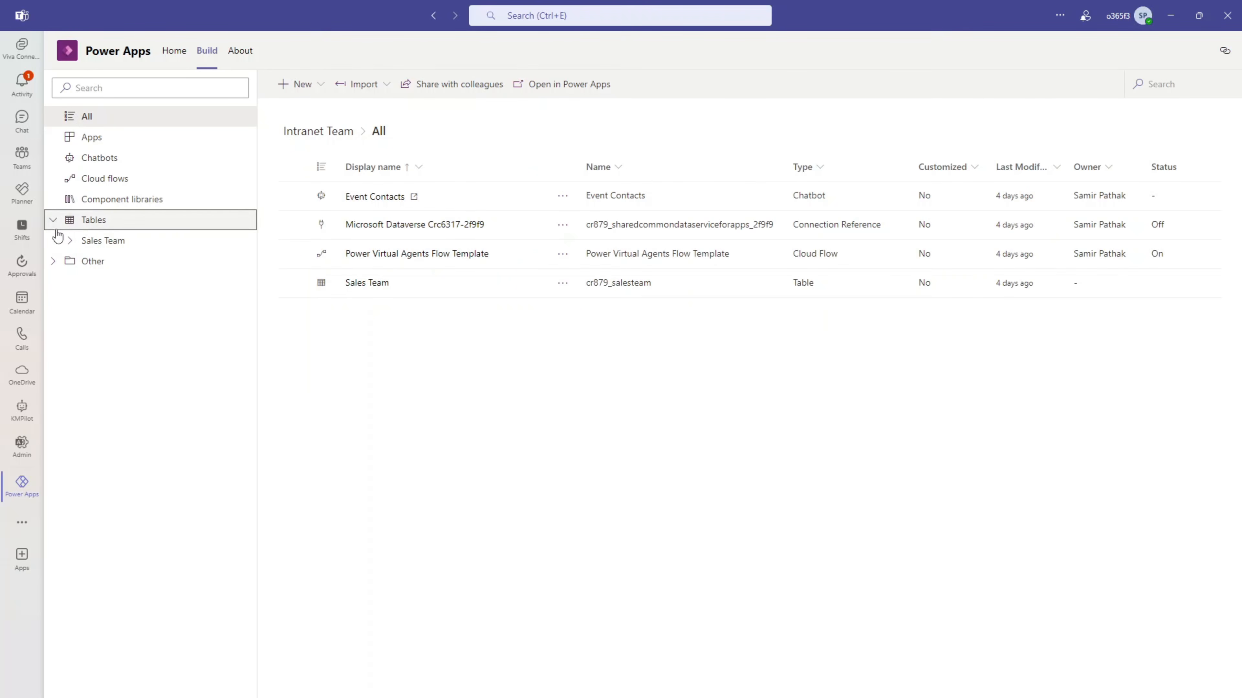
{"action": "left_click", "coordinate": [92, 225]}
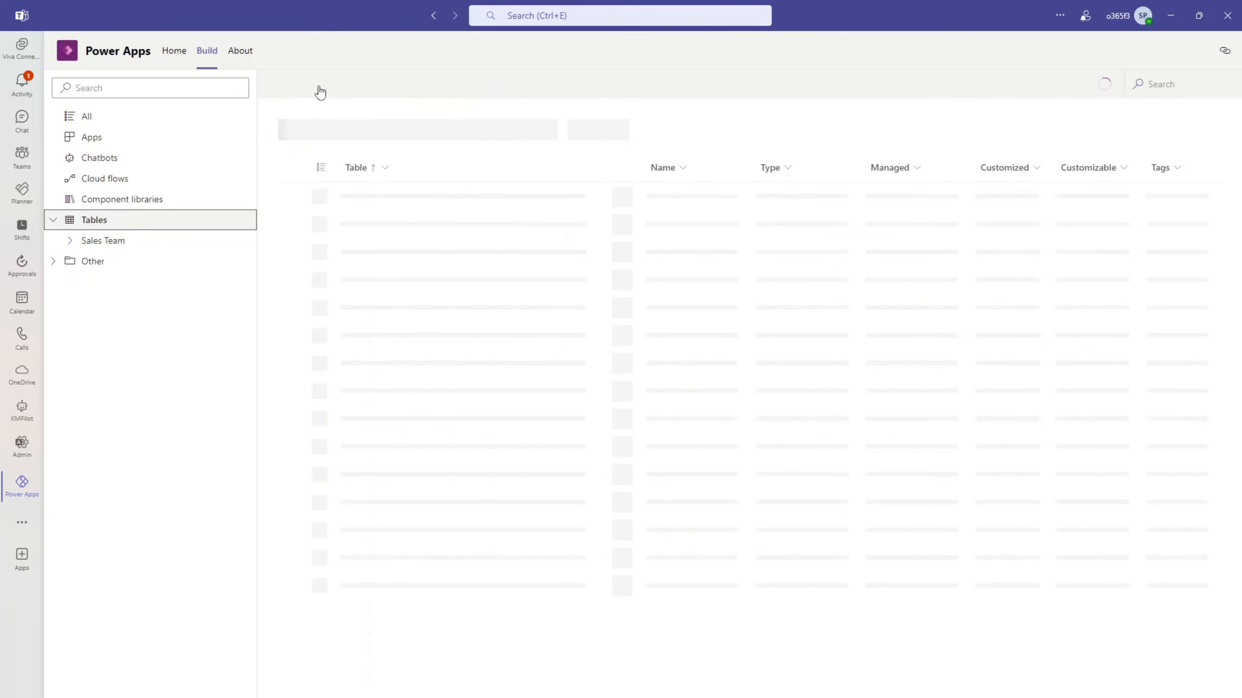
View the new-item options including Table, and open the existing Sales Team table to review its columns and data
{"action": "left_click", "coordinate": [320, 85]}
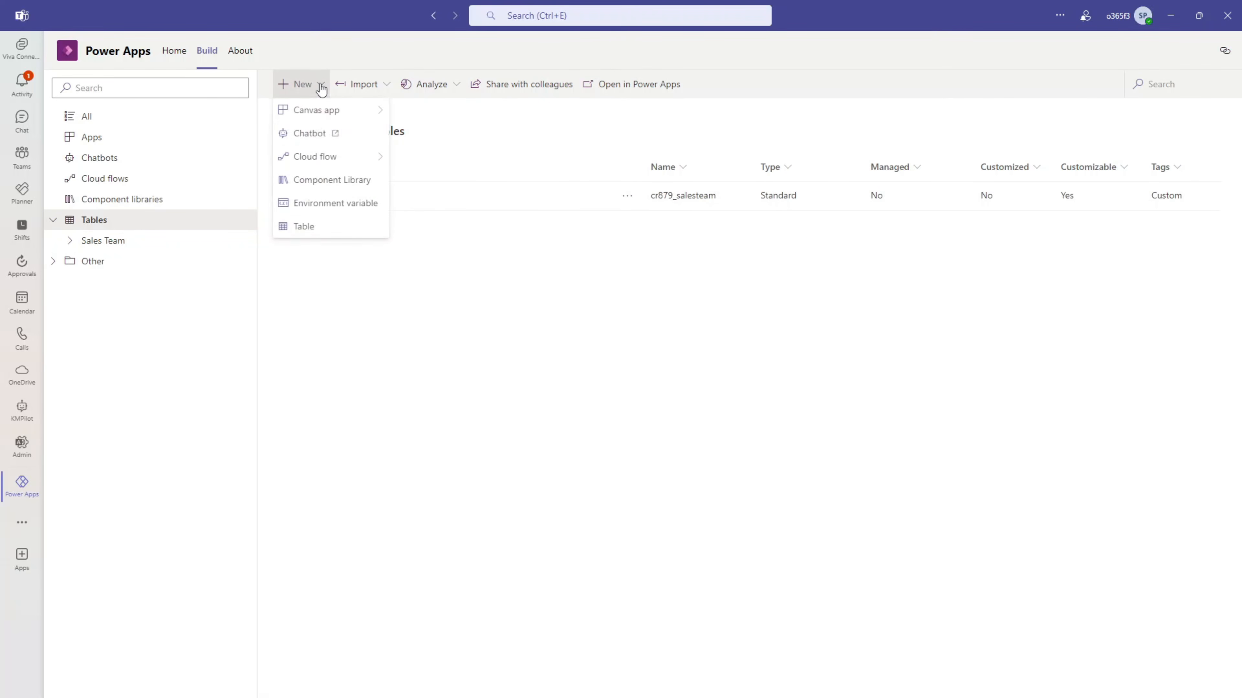
{"action": "left_click", "coordinate": [311, 230]}
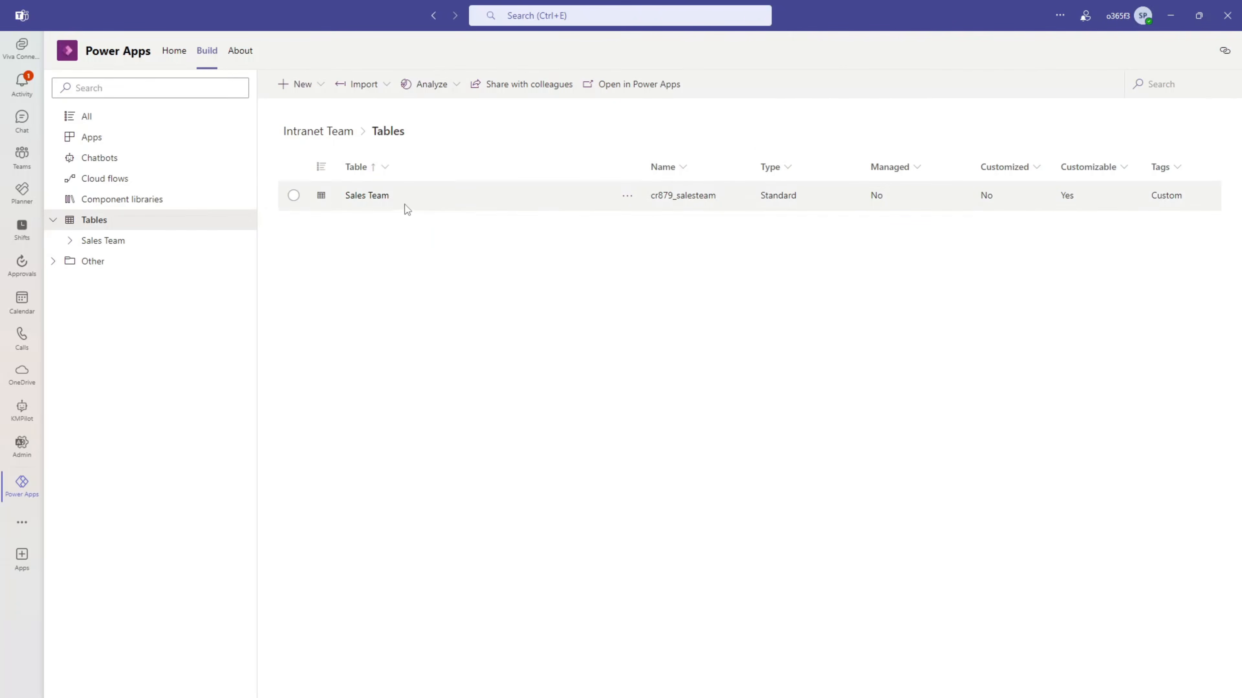
{"action": "left_click", "coordinate": [356, 204]}
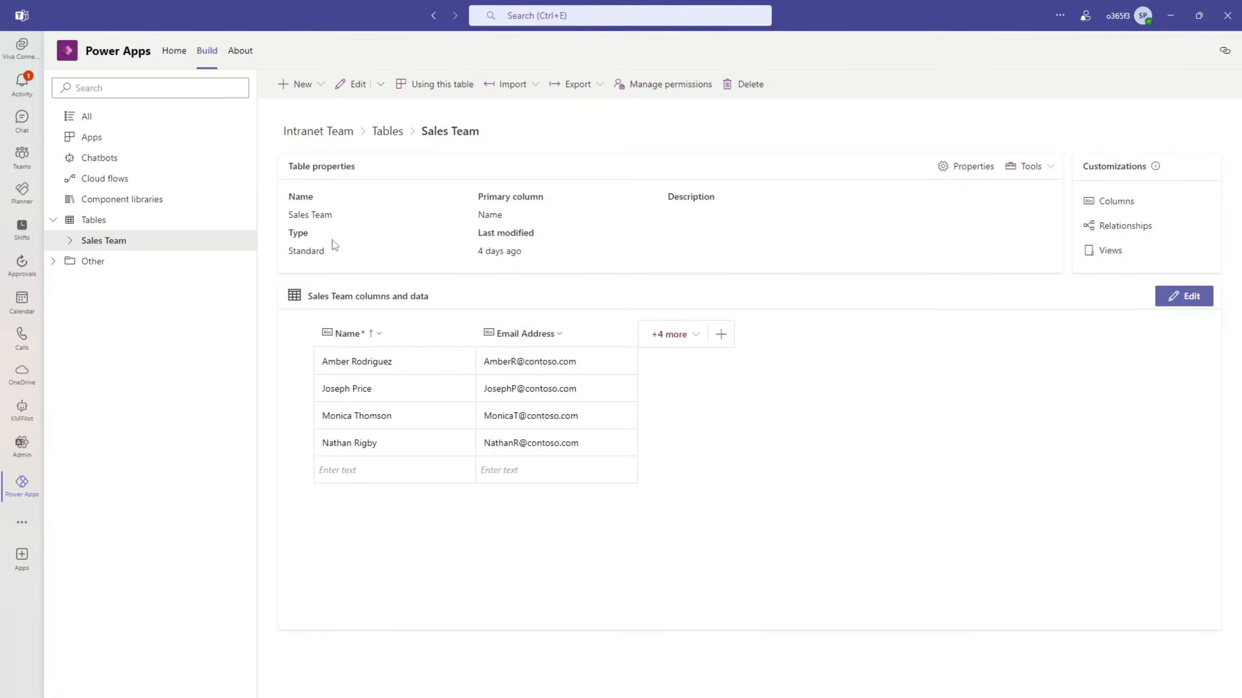
Switch back to Microsoft Copilot Studio and open the Sales Project Team topic of the Event Contacts copilot
{"action": "left_click", "coordinate": [19, 529]}
{"action": "left_click", "coordinate": [91, 455]}
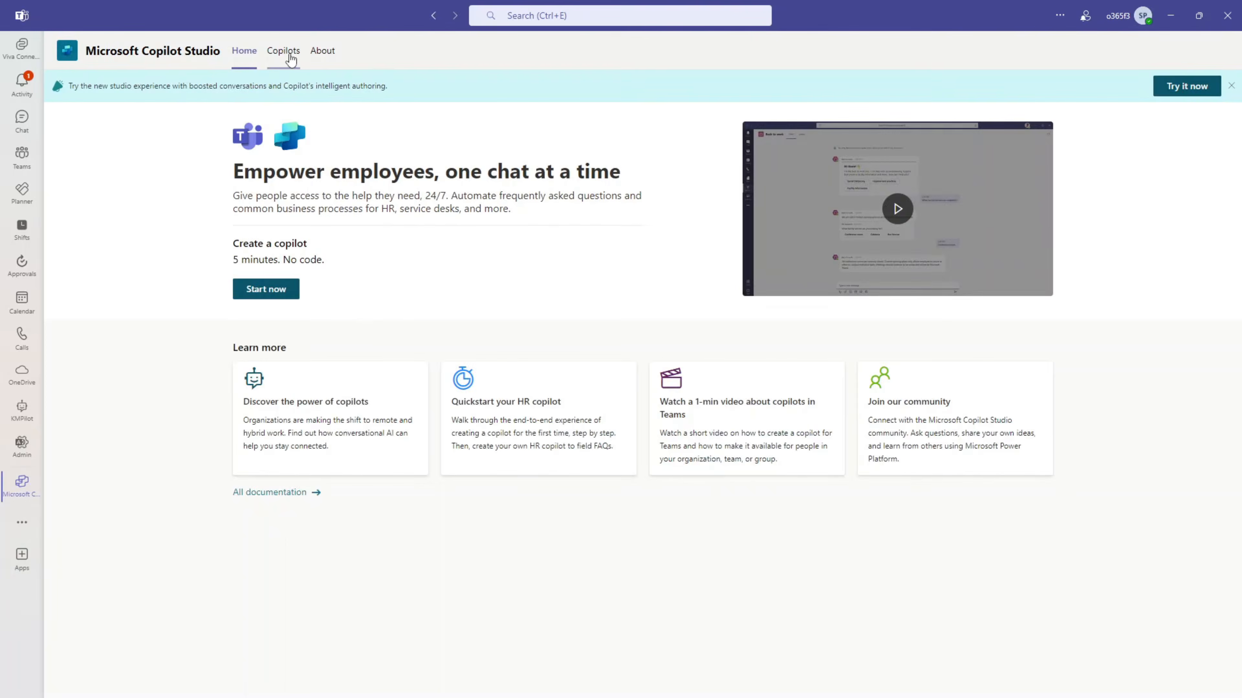
{"action": "left_click", "coordinate": [283, 51]}
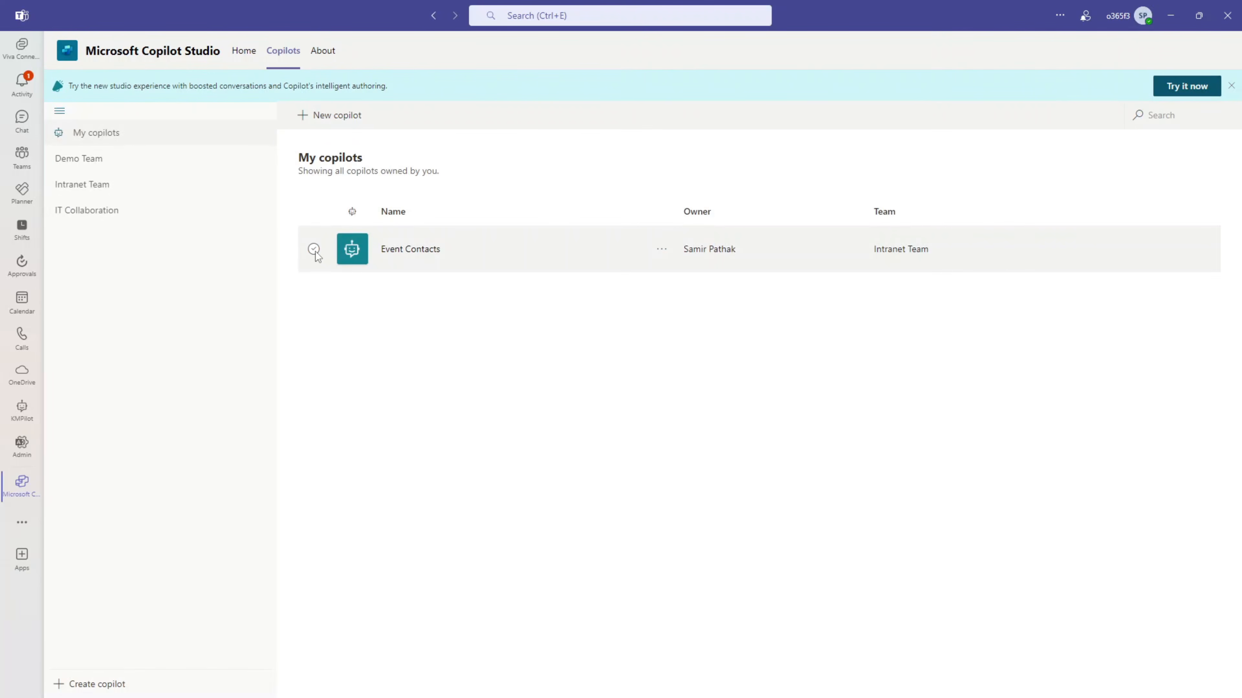
{"action": "left_click", "coordinate": [315, 250]}
{"action": "left_click", "coordinate": [414, 252]}
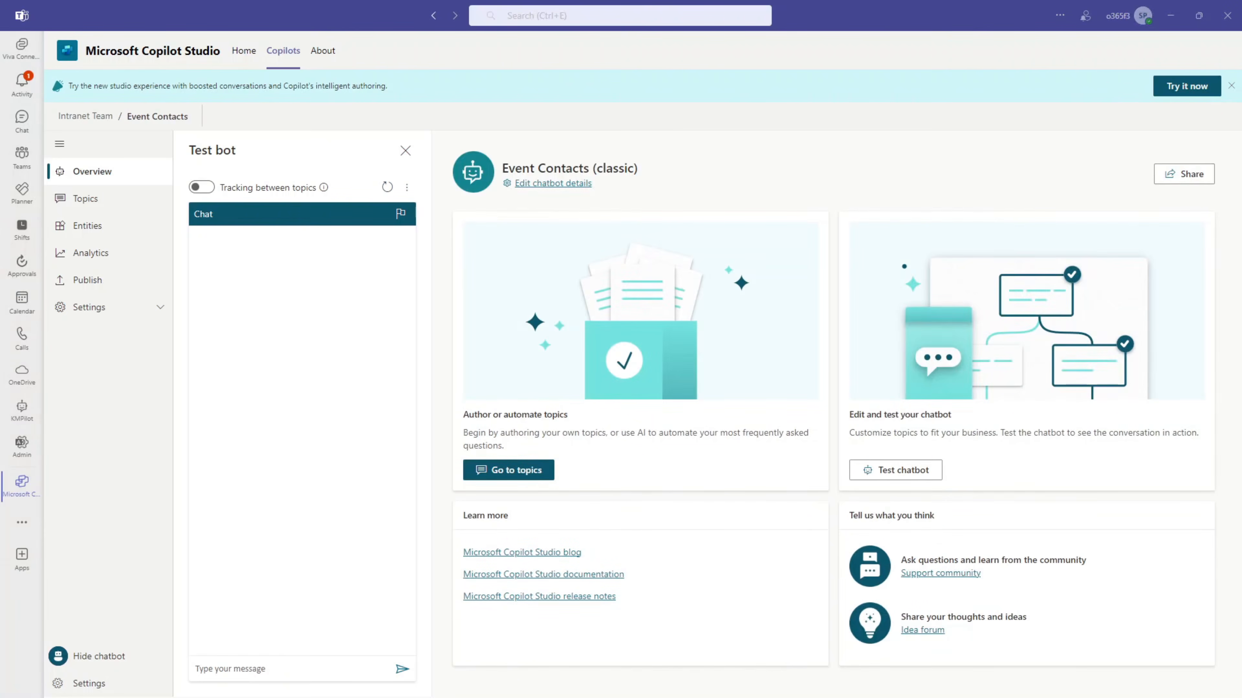
{"action": "left_click", "coordinate": [88, 199]}
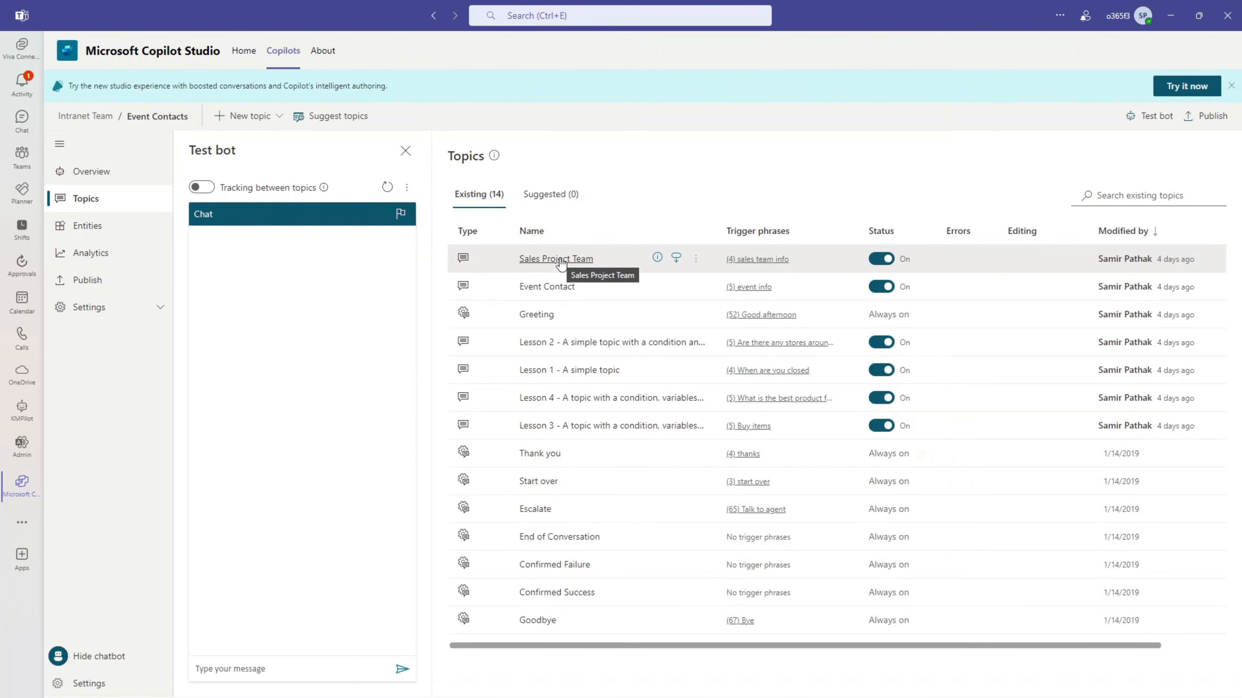
{"action": "left_click", "coordinate": [557, 259]}
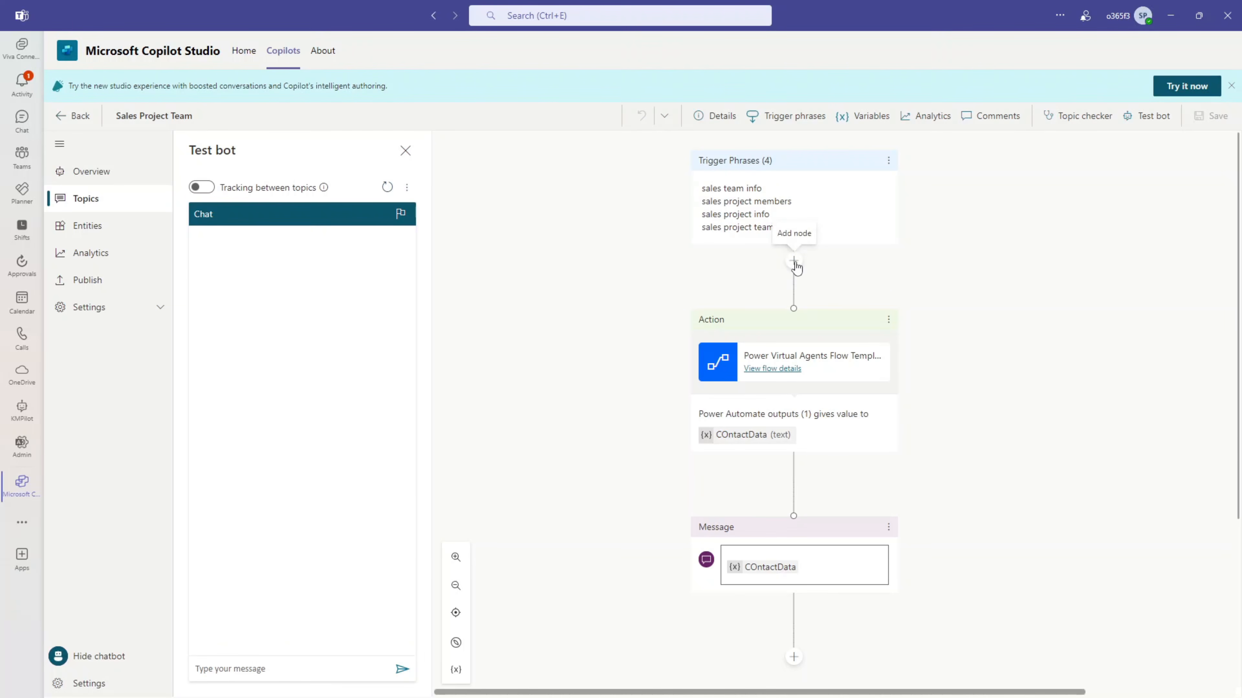
Preview creating a flow from the Power Virtual Agents Flow Template as an action below the trigger phrases, and leave without saving it
{"action": "left_click", "coordinate": [794, 262]}
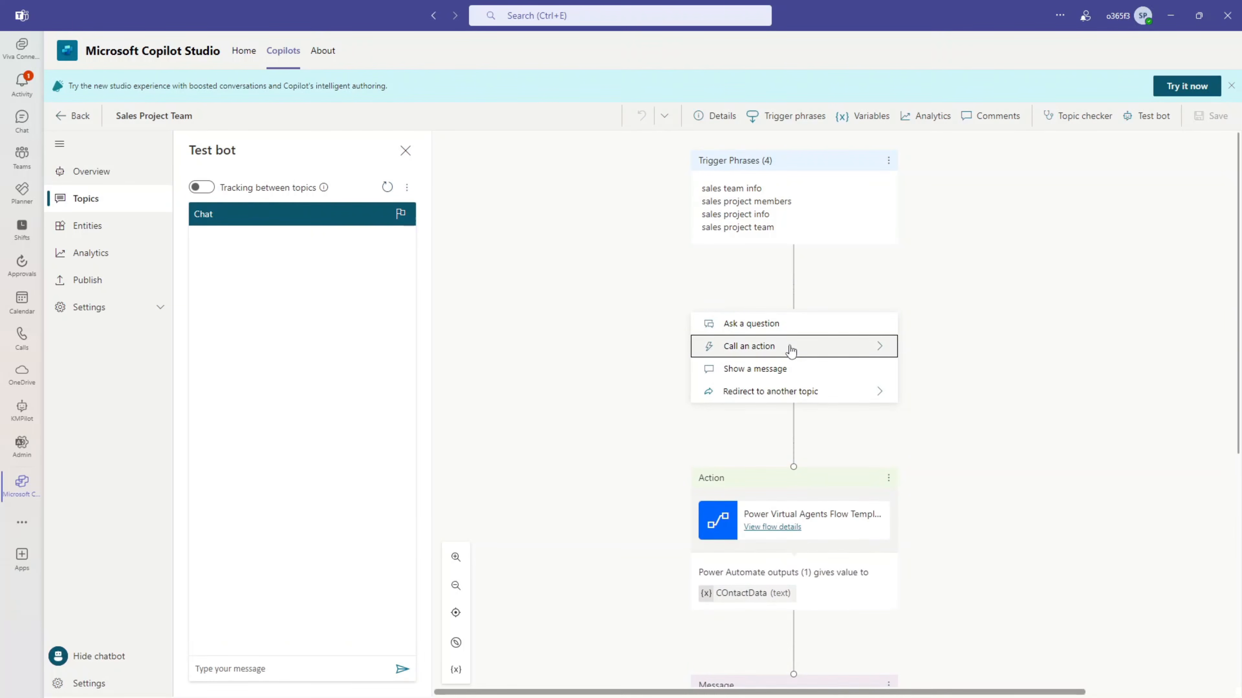
{"action": "mouse_move", "coordinate": [881, 359]}
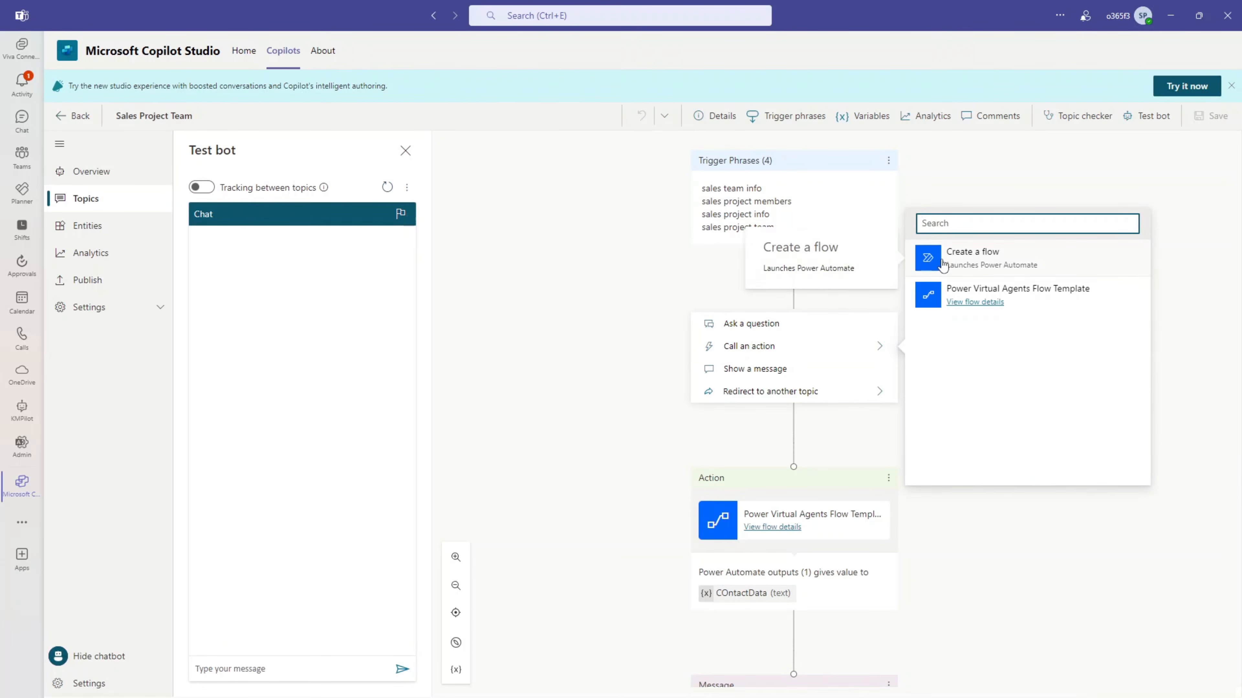
{"action": "left_click", "coordinate": [966, 258]}
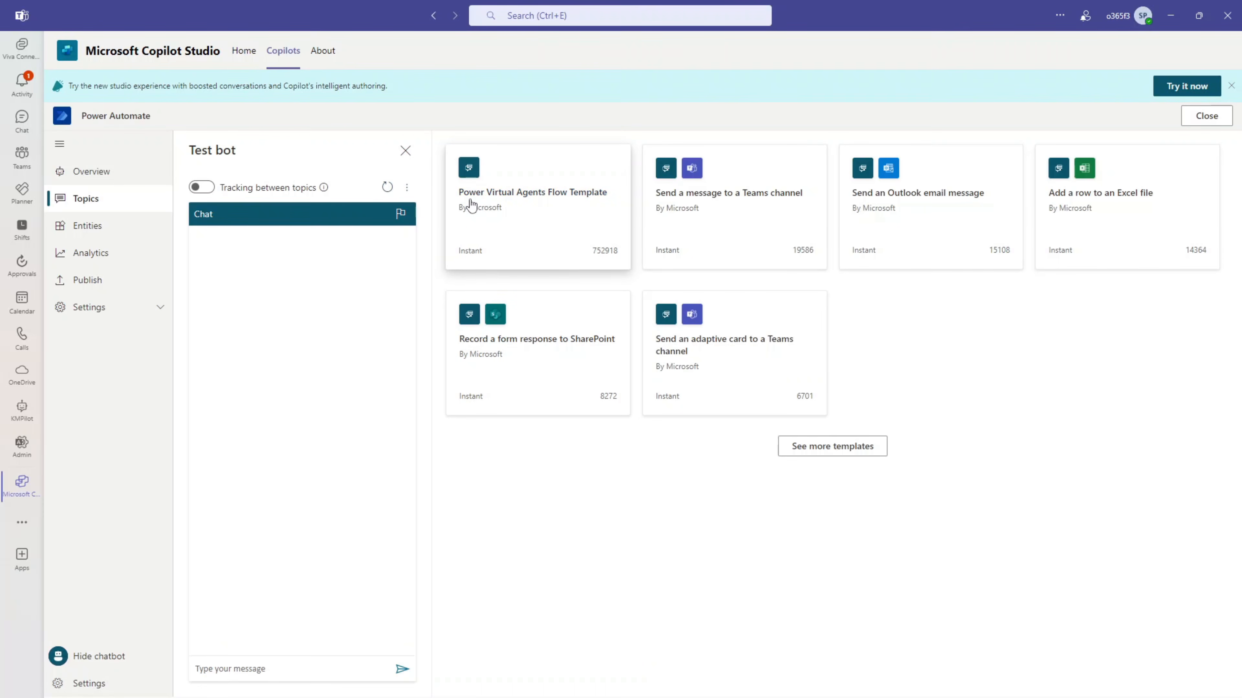
{"action": "left_click", "coordinate": [805, 455]}
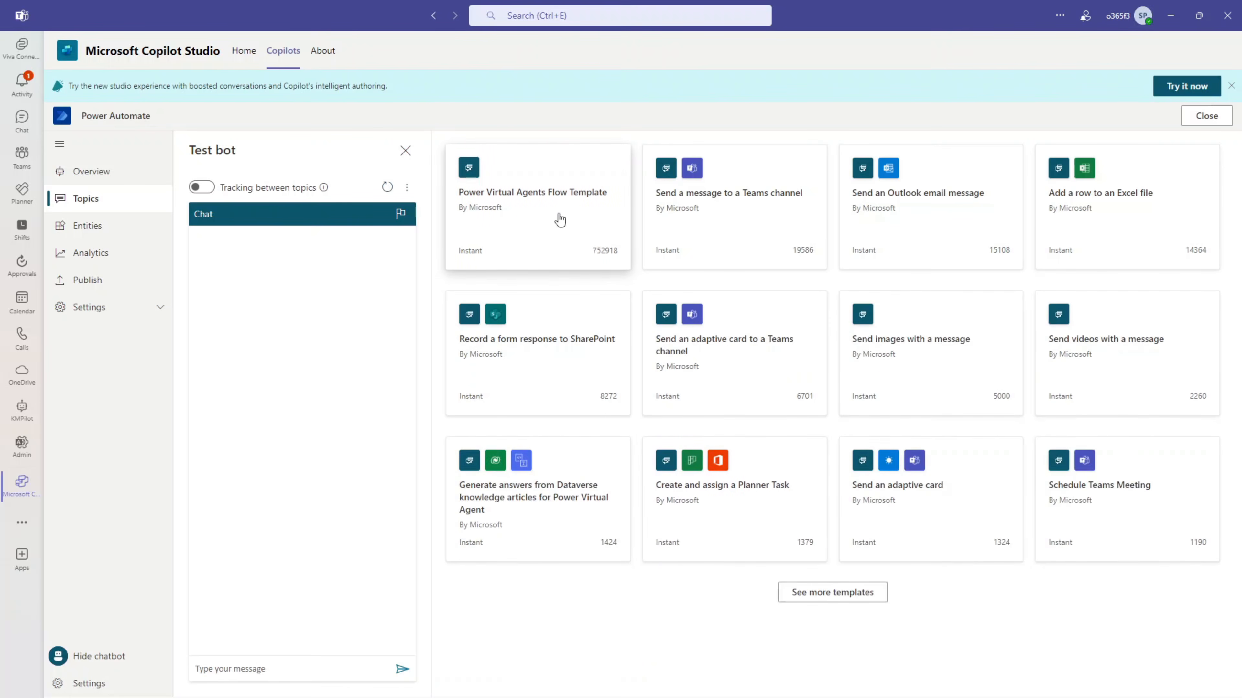
{"action": "left_click", "coordinate": [553, 229]}
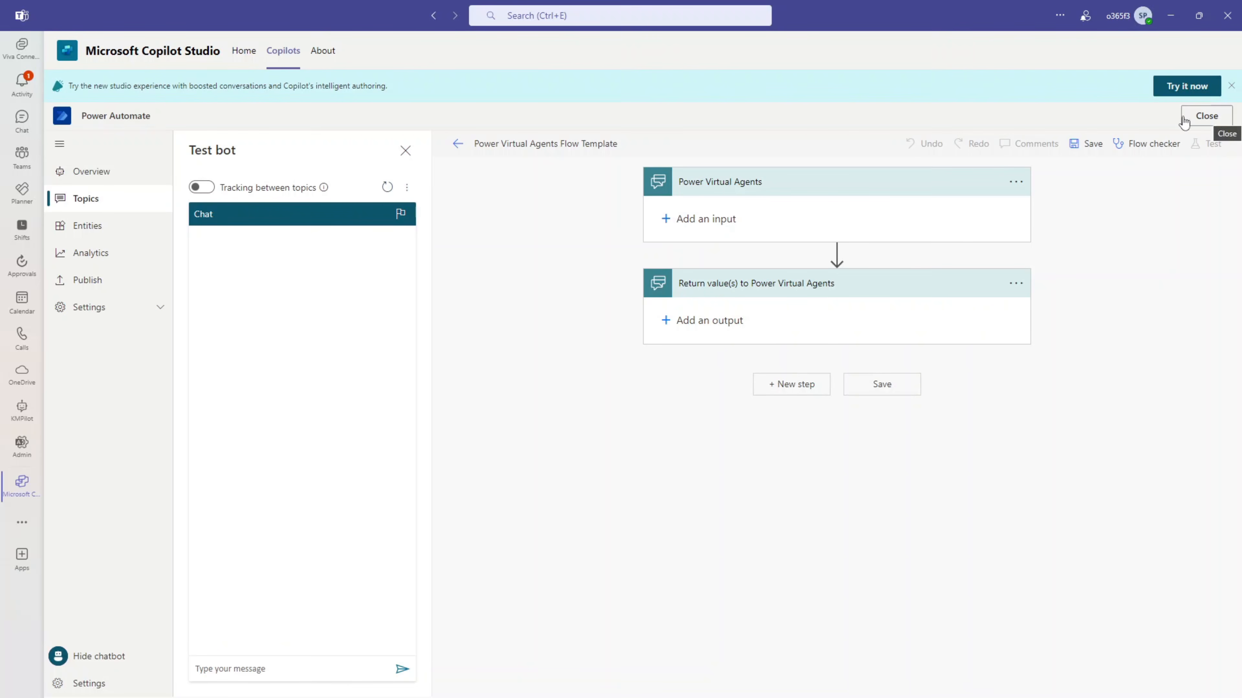
{"action": "left_click", "coordinate": [459, 147]}
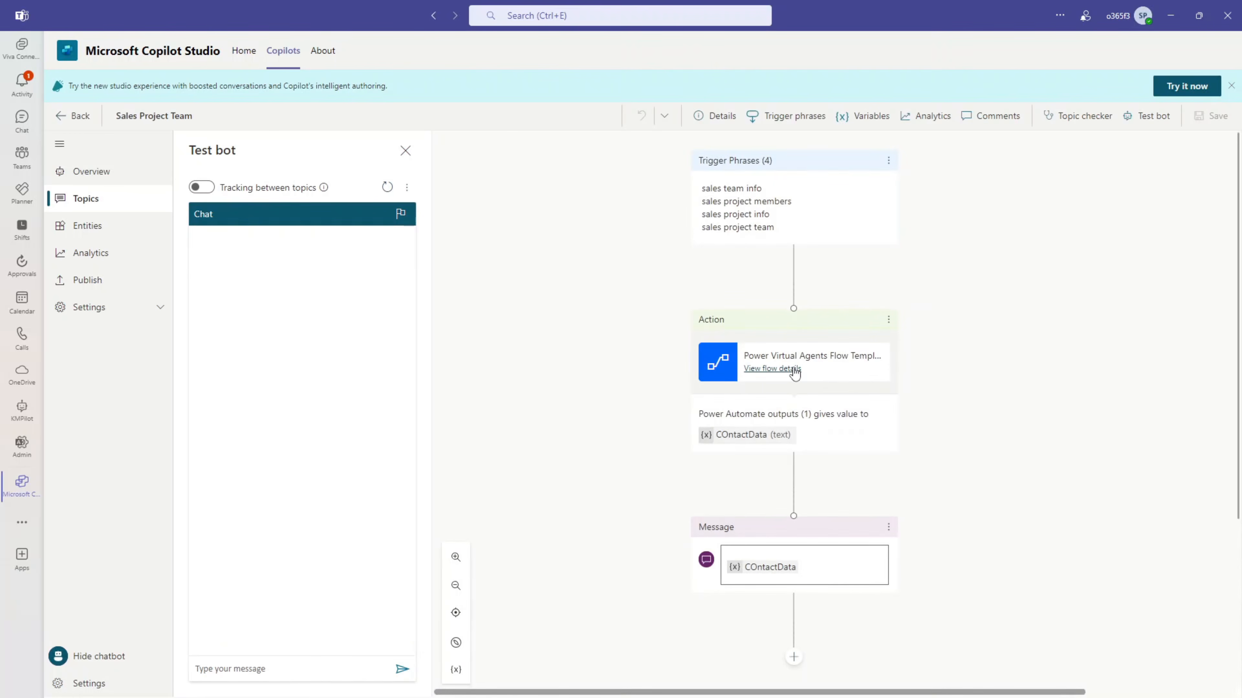
Open the topic's existing Power Virtual Agents flow in the editor and expand its Power Virtual Agents trigger
{"action": "left_click", "coordinate": [794, 369]}
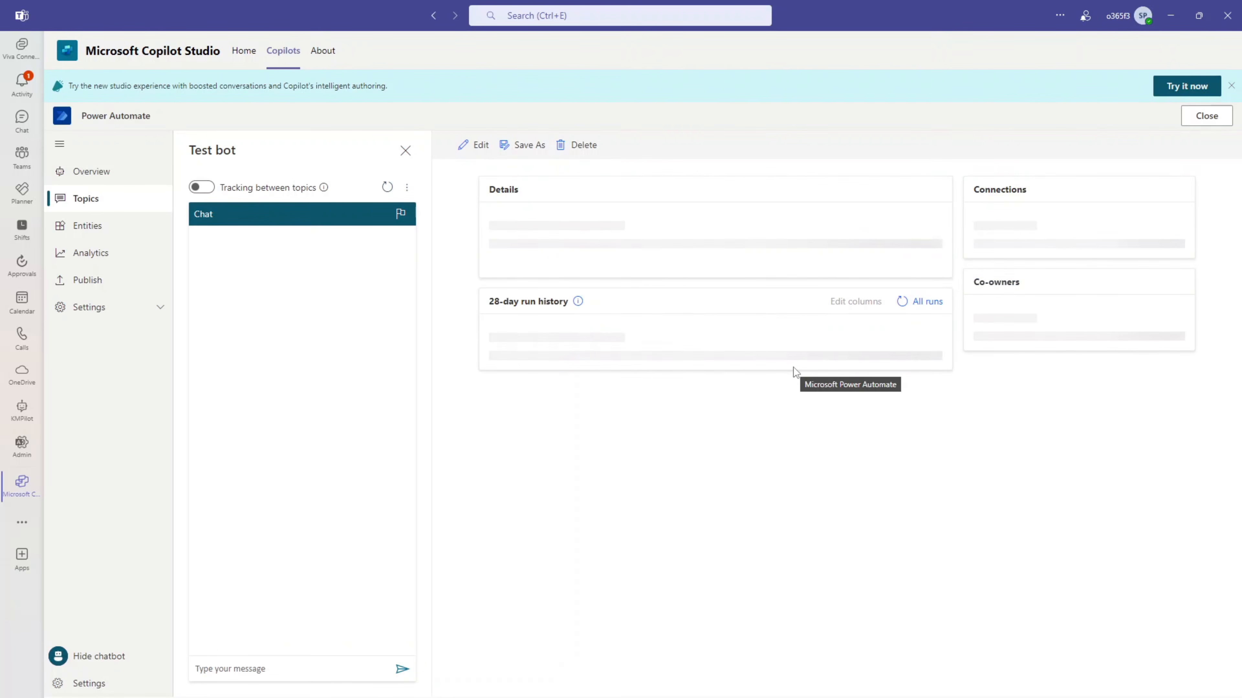
{"action": "left_click", "coordinate": [476, 147]}
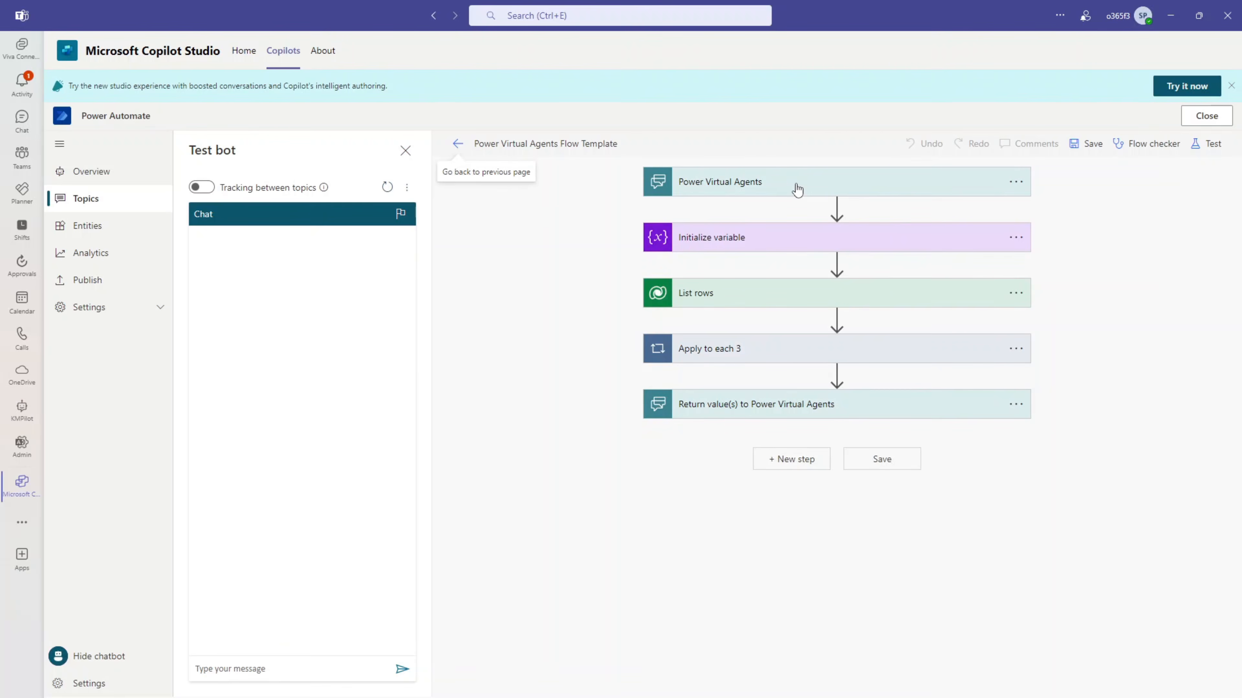
{"action": "left_click", "coordinate": [796, 190]}
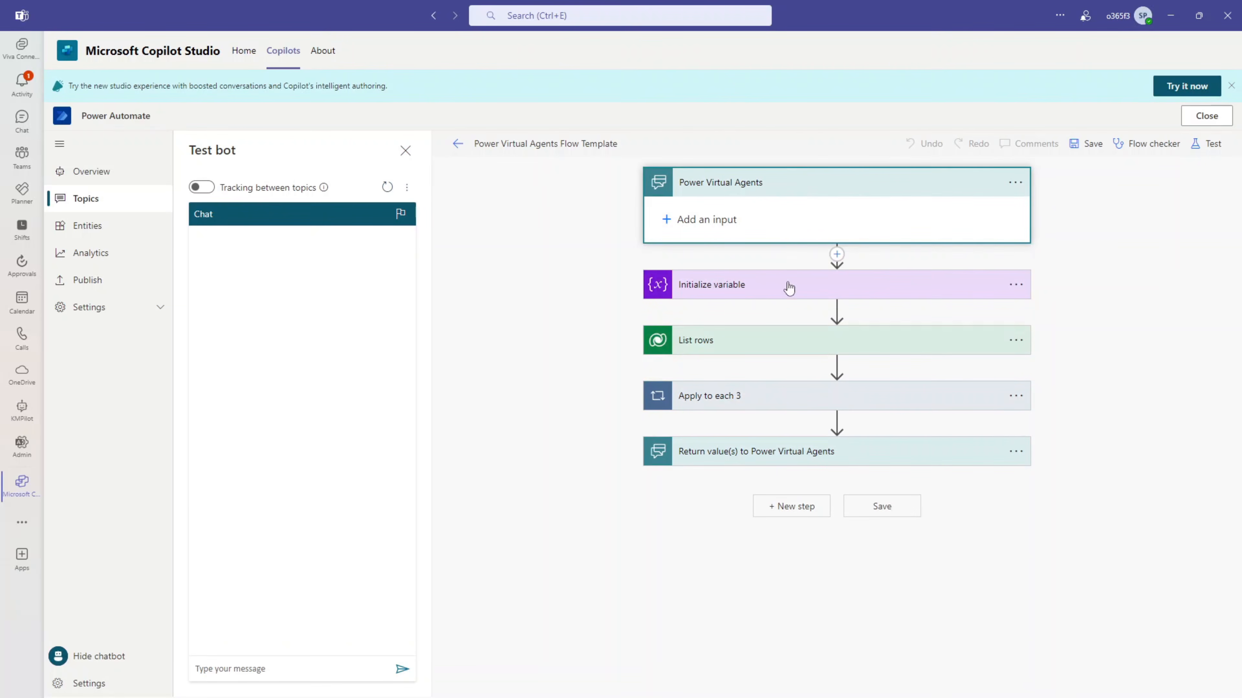
Review the flow's variable, List rows with its advanced options, Apply to each 3 and return value actions, and close the flow editor
{"action": "left_click", "coordinate": [784, 313]}
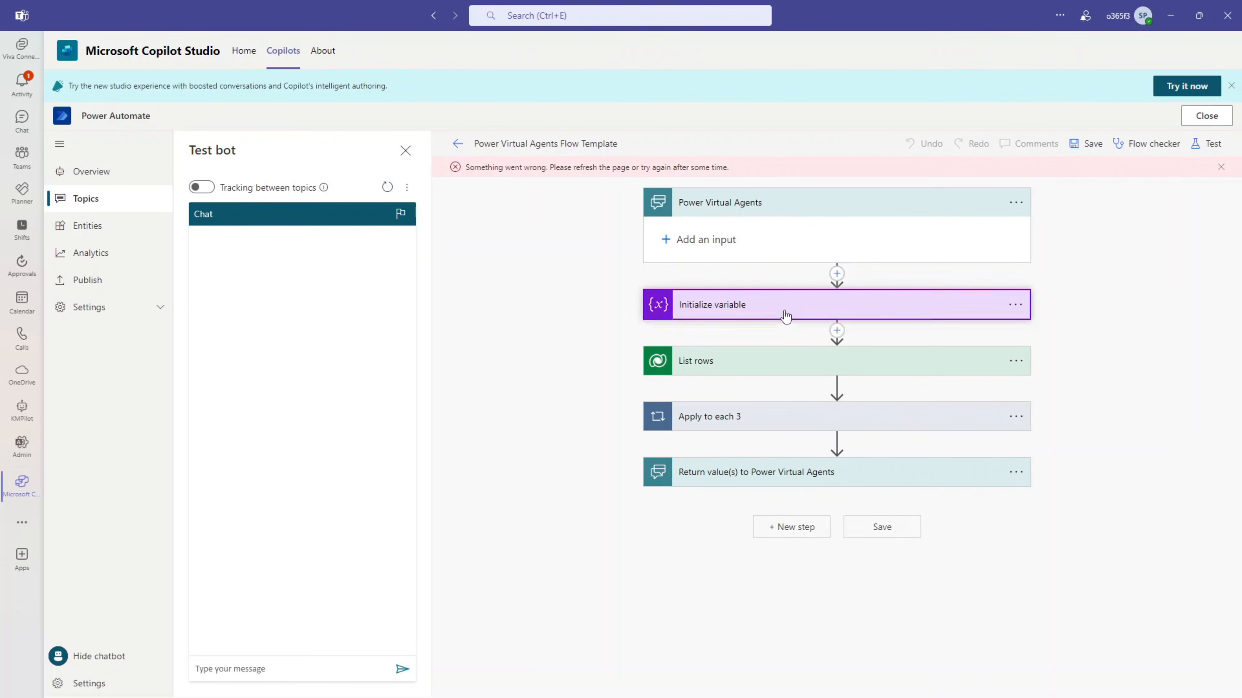
{"action": "left_click", "coordinate": [778, 446]}
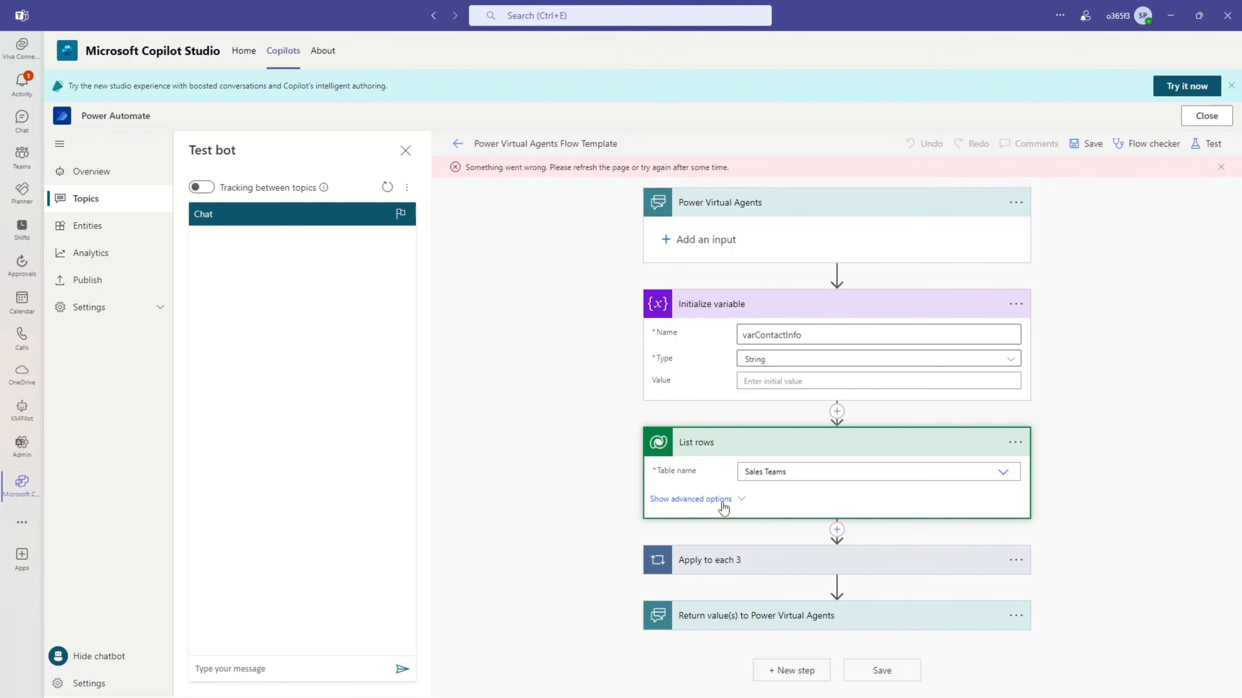
{"action": "left_click", "coordinate": [690, 499]}
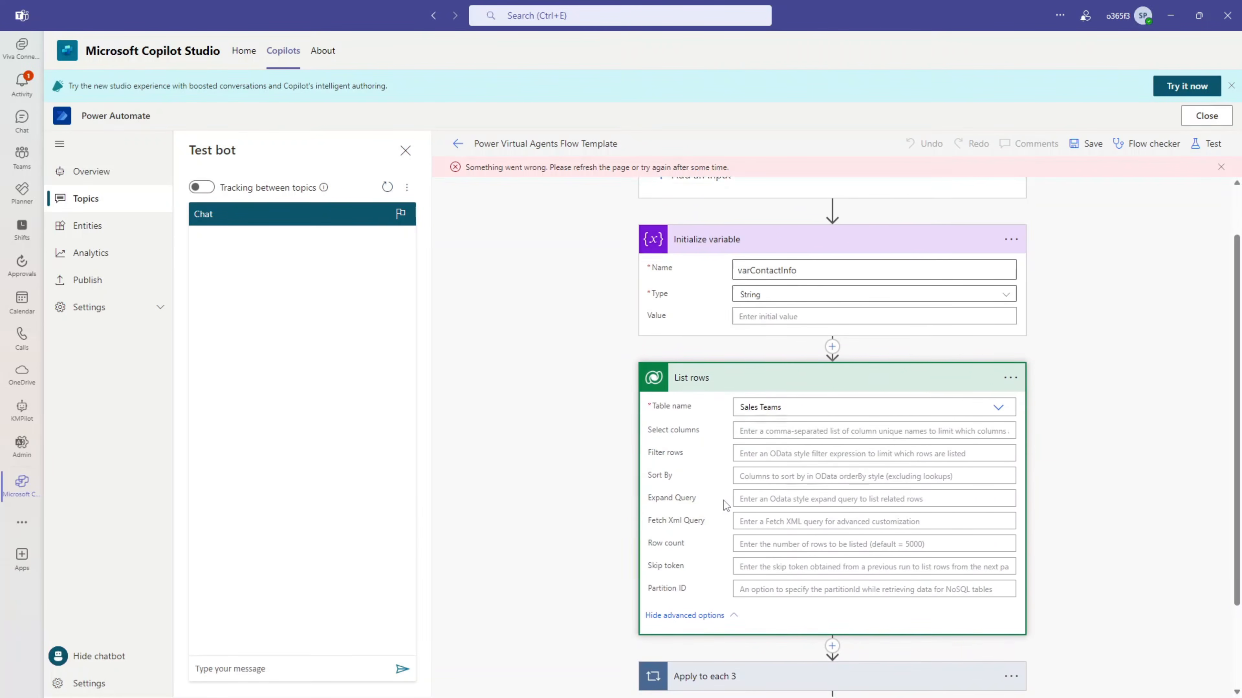
{"action": "left_click", "coordinate": [730, 566]}
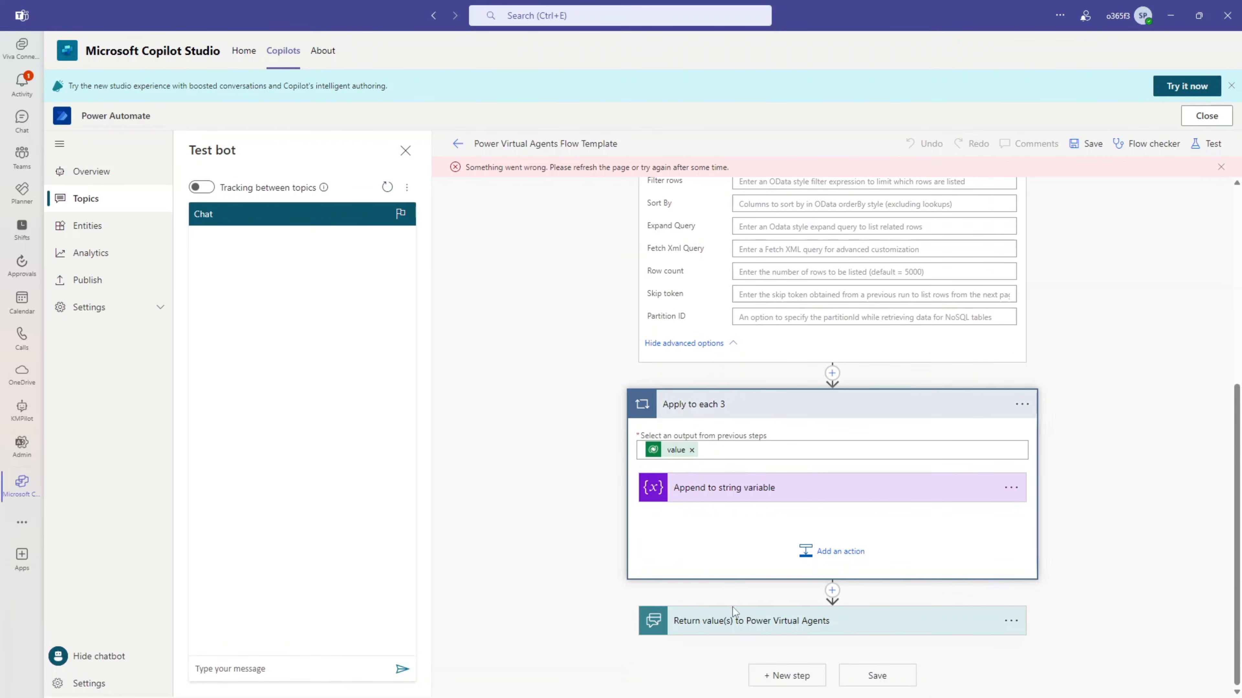
{"action": "left_click", "coordinate": [736, 621]}
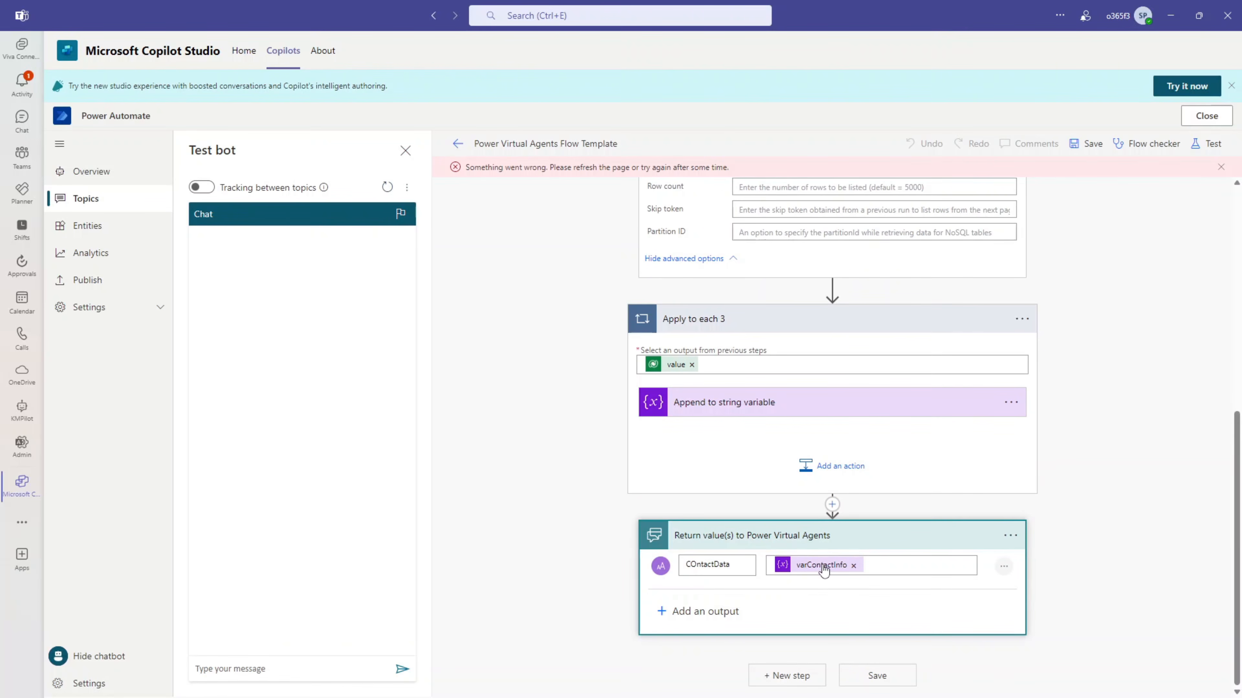
{"action": "left_click", "coordinate": [1189, 120]}
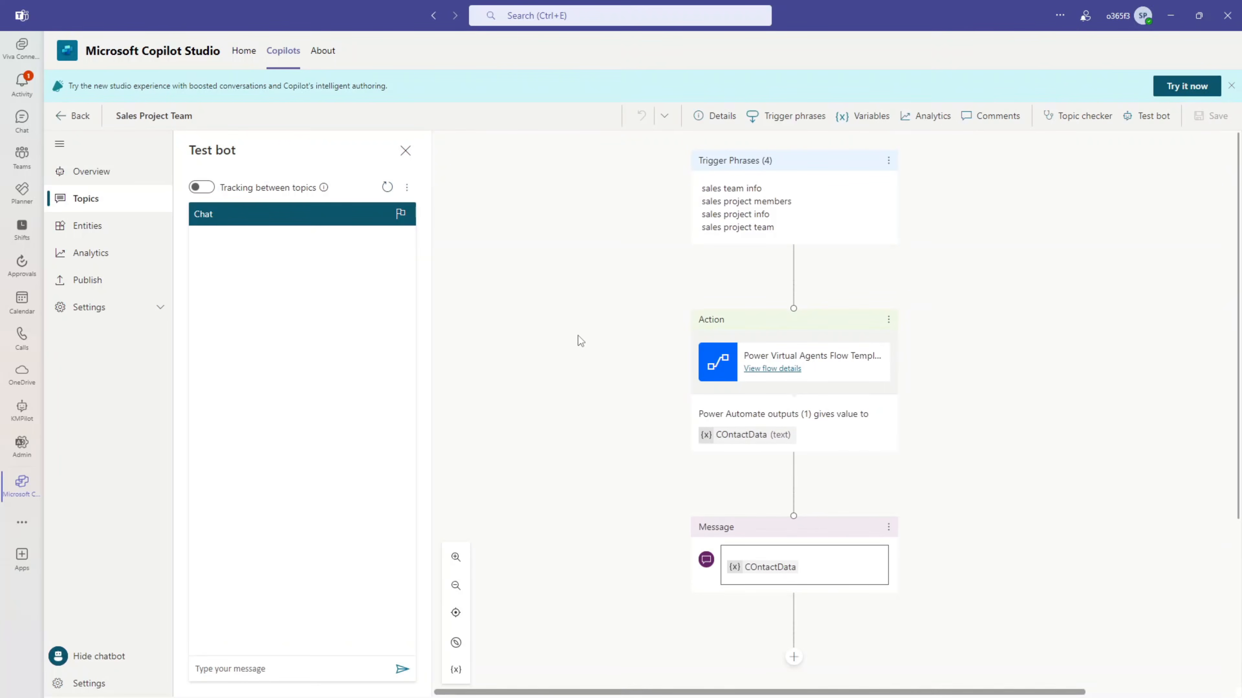
Test the Sales Project Team topic by sending "Hi" and "Sales team" in the test chat, and open the copilot's Publish page
{"action": "scroll", "coordinate": [716, 504], "scroll_direction": "down", "scroll_amount": 1}
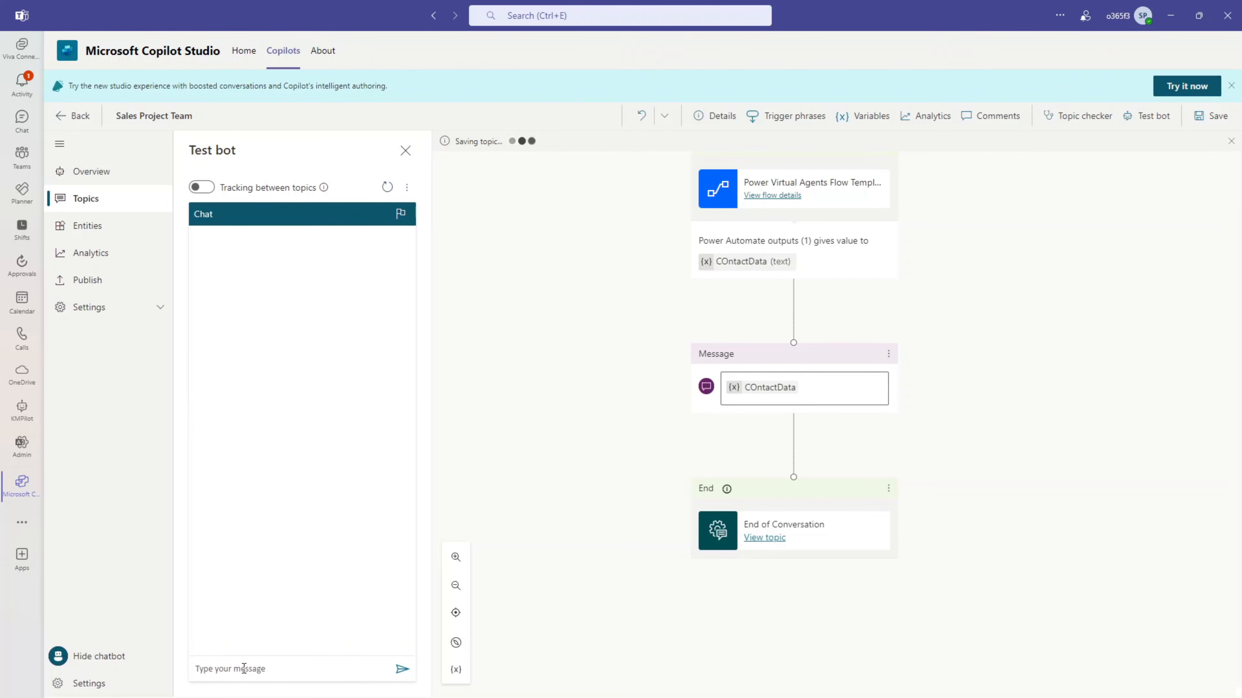
{"action": "left_click", "coordinate": [329, 671]}
{"action": "type", "text": "Hi"}
{"action": "key", "text": "Return"}
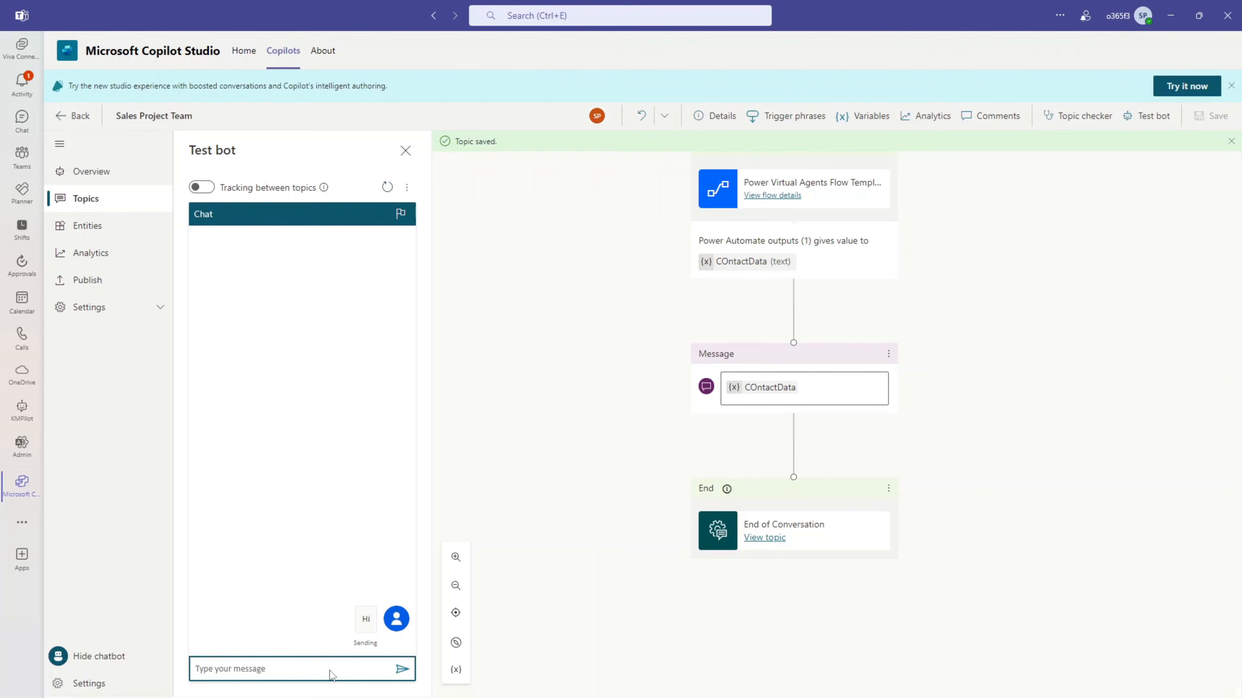
{"action": "type", "text": "Sales team"}
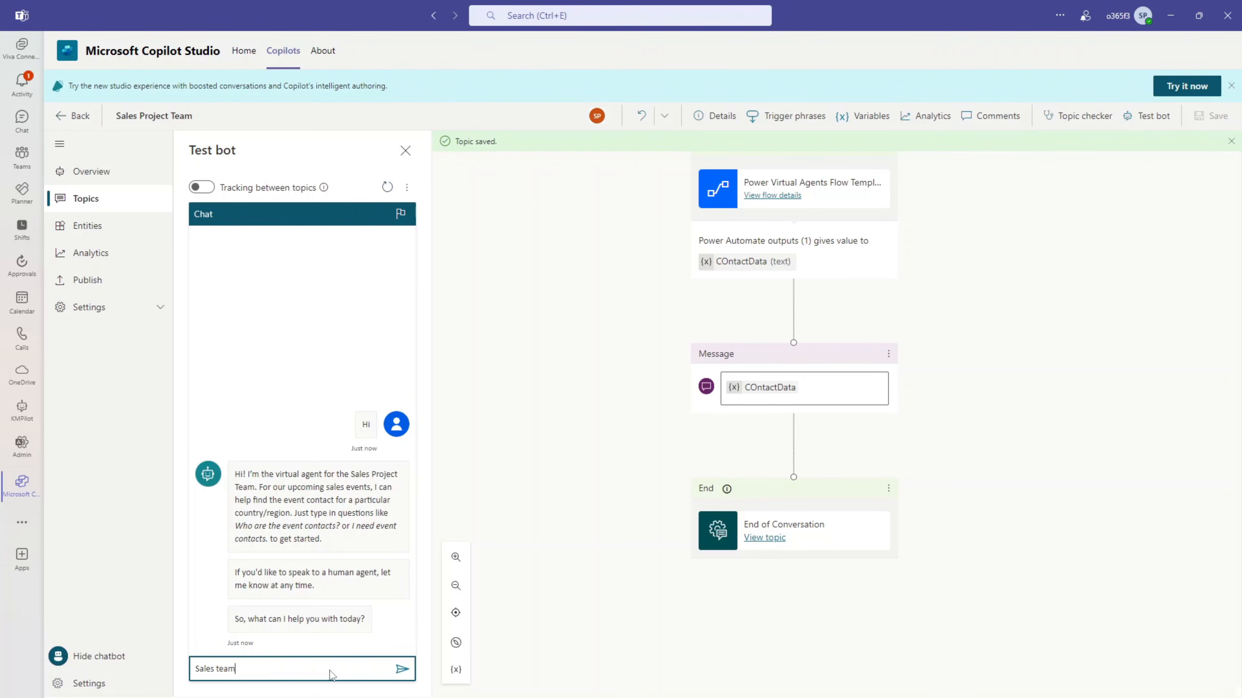
{"action": "key", "text": "Return"}
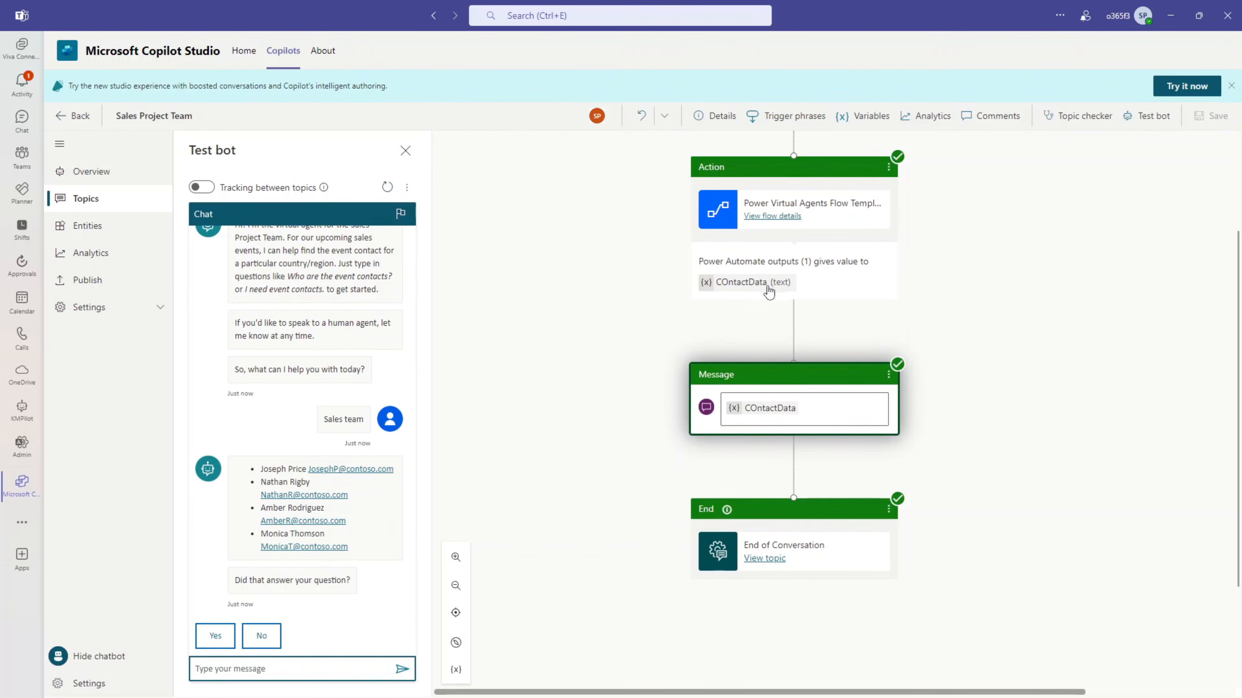
{"action": "left_click_drag", "start_coordinate": [260, 468], "coordinate": [356, 558]}
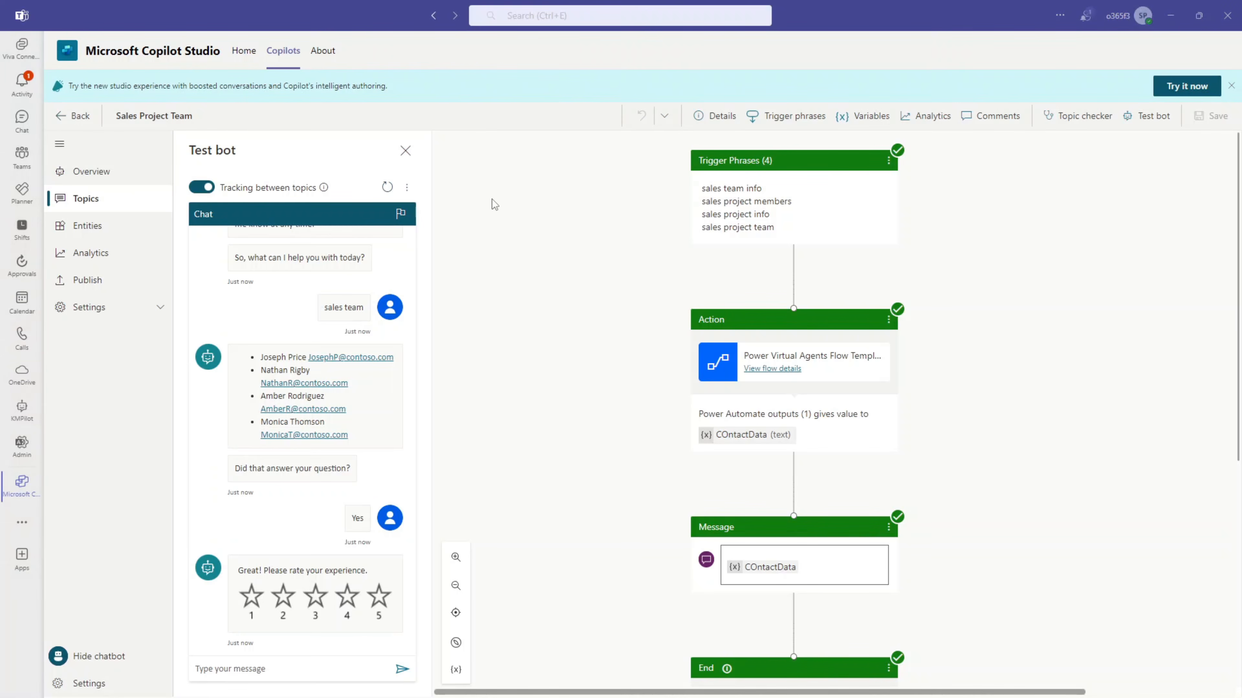
{"action": "left_click", "coordinate": [90, 285]}
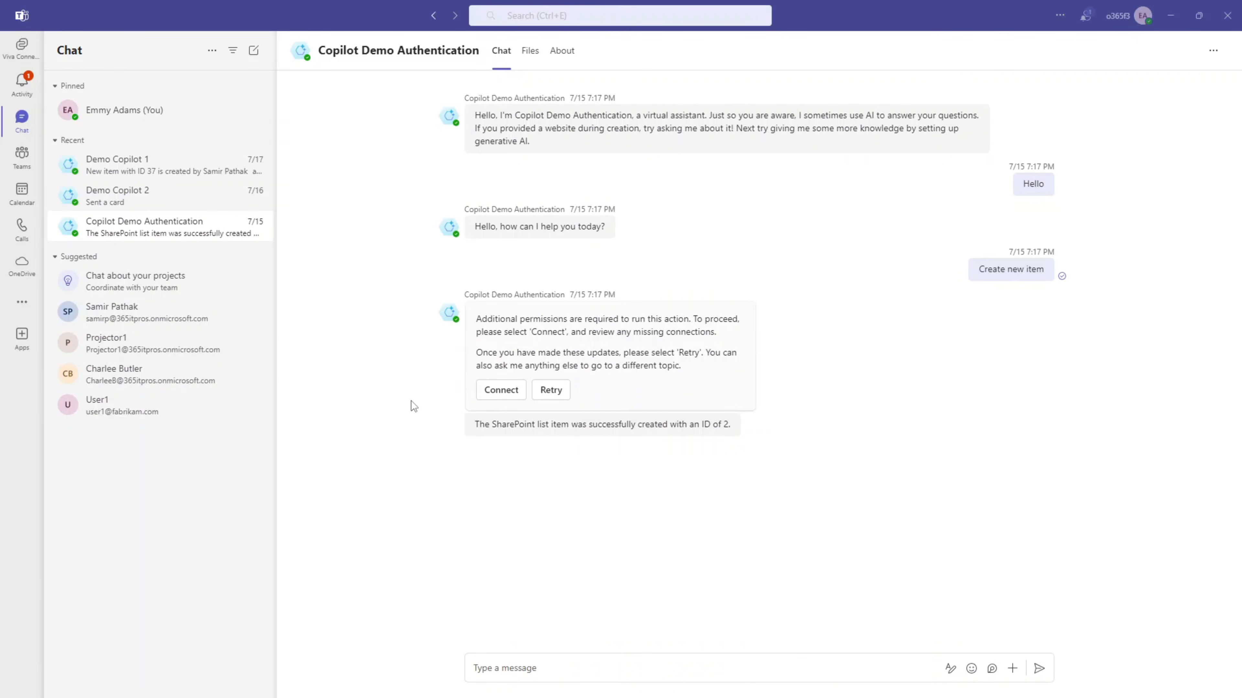
Post "sales team" with a mention of the Event Contacts bot in the Intranet Team's General channel, and review the bot's reply
{"action": "left_click", "coordinate": [22, 156]}
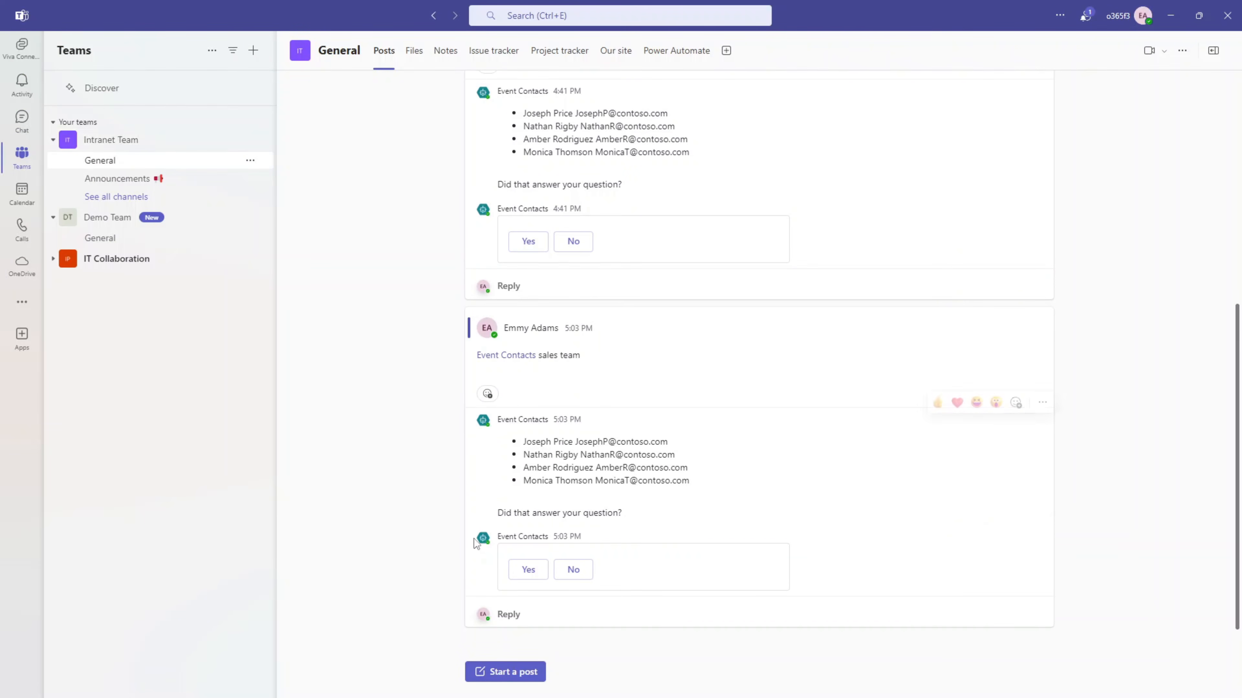
{"action": "left_click", "coordinate": [506, 675]}
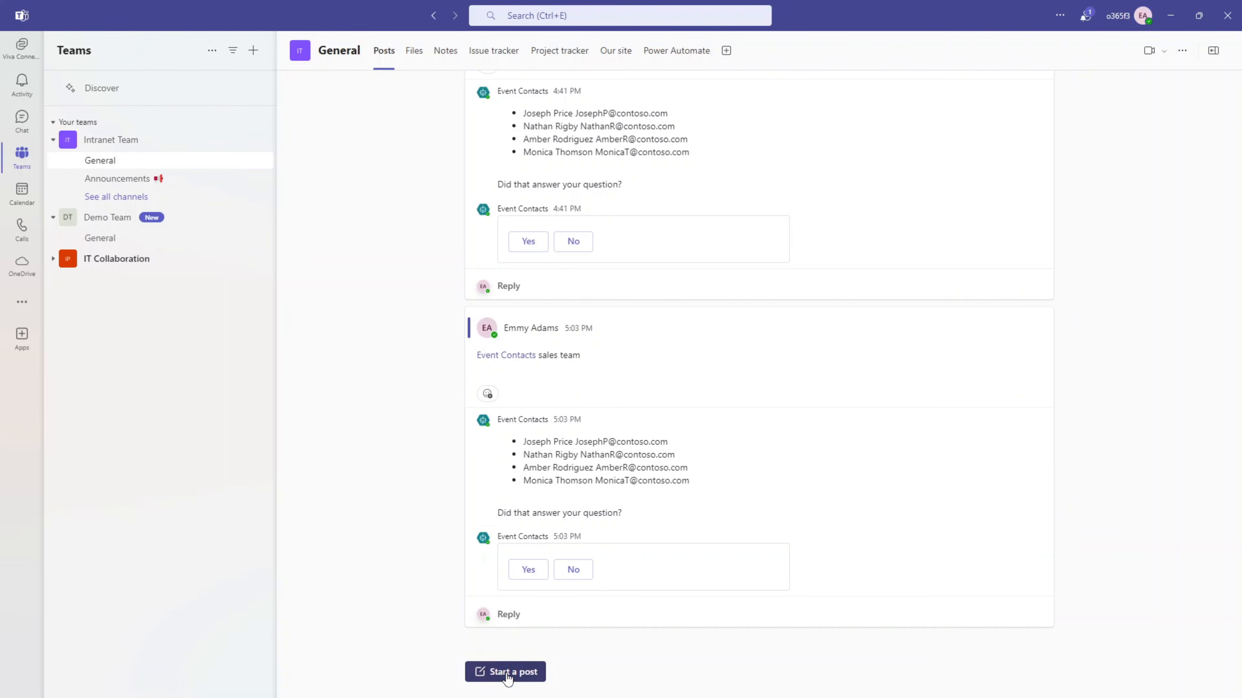
{"action": "left_click", "coordinate": [512, 585]}
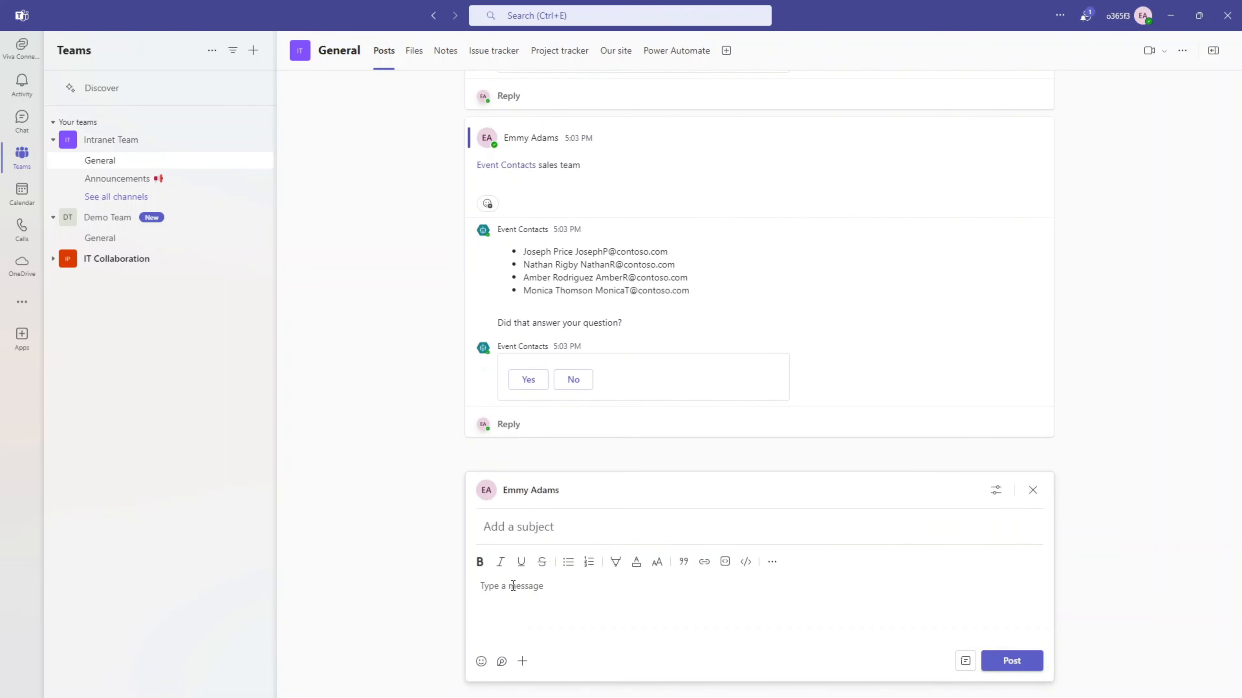
{"action": "type", "text": "@event"}
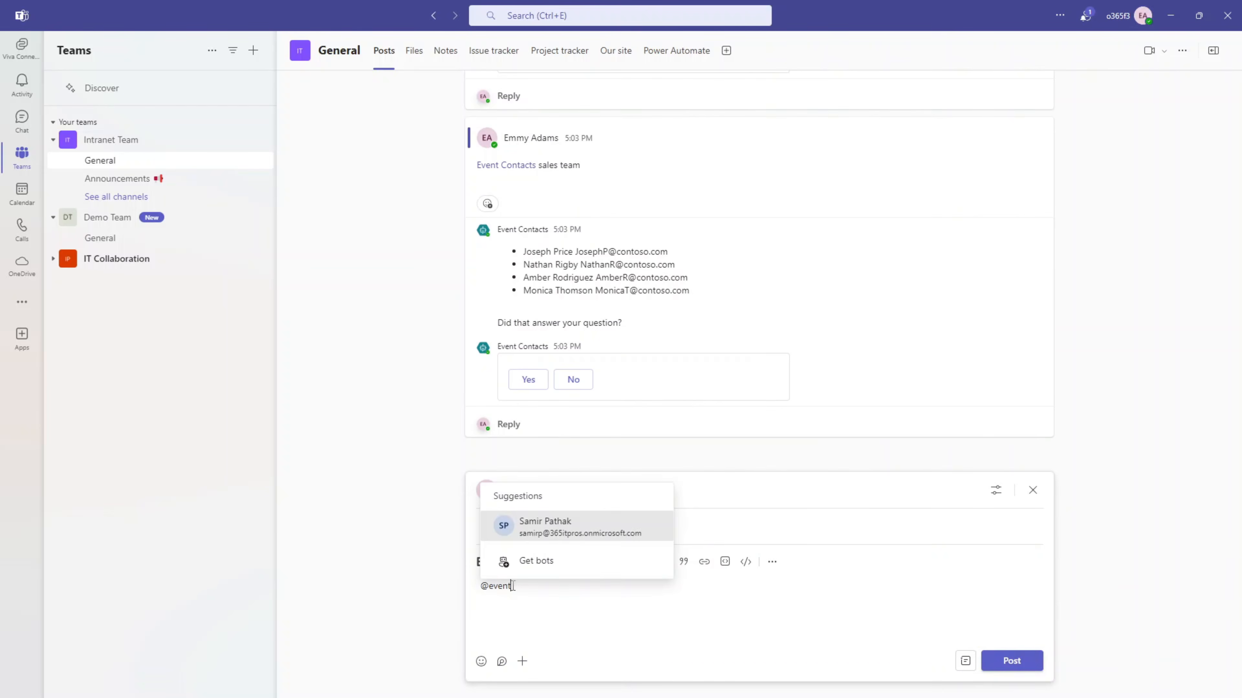
{"action": "key", "text": "Return"}
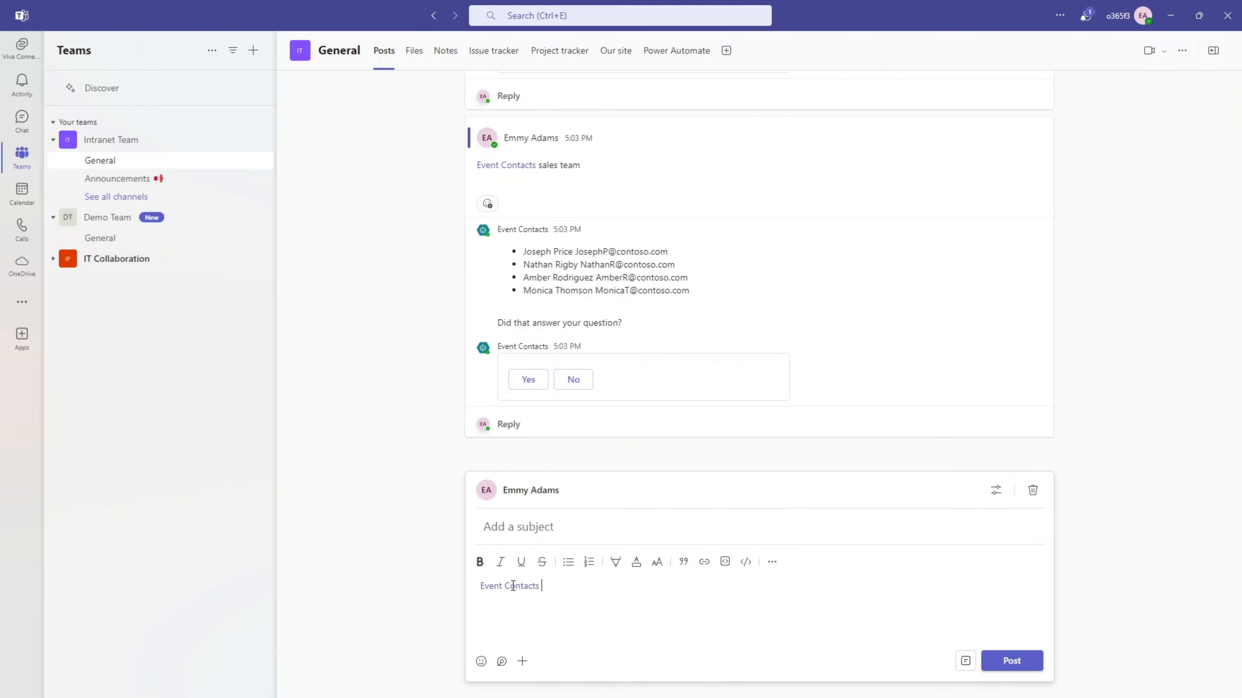
{"action": "type", "text": "sales team"}
{"action": "key", "text": "Return"}
{"action": "left_click", "coordinate": [1029, 663]}
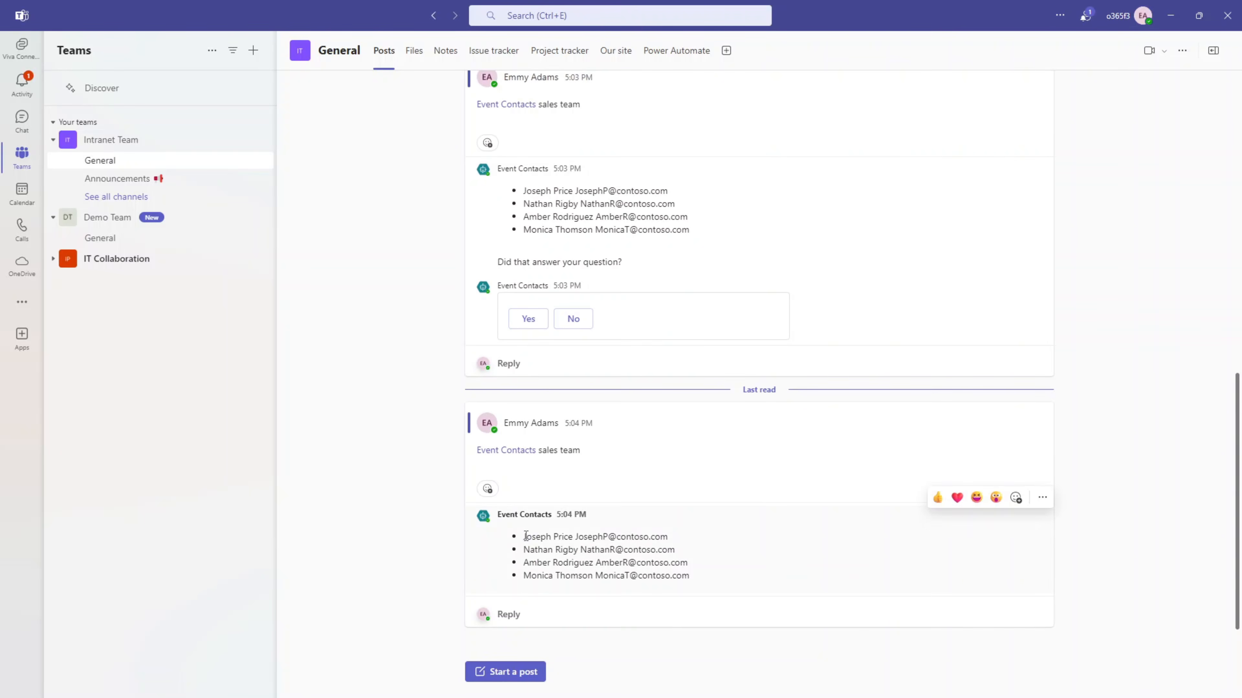
{"action": "left_click_drag", "start_coordinate": [523, 536], "coordinate": [697, 579]}
{"action": "left_click", "coordinate": [465, 390]}
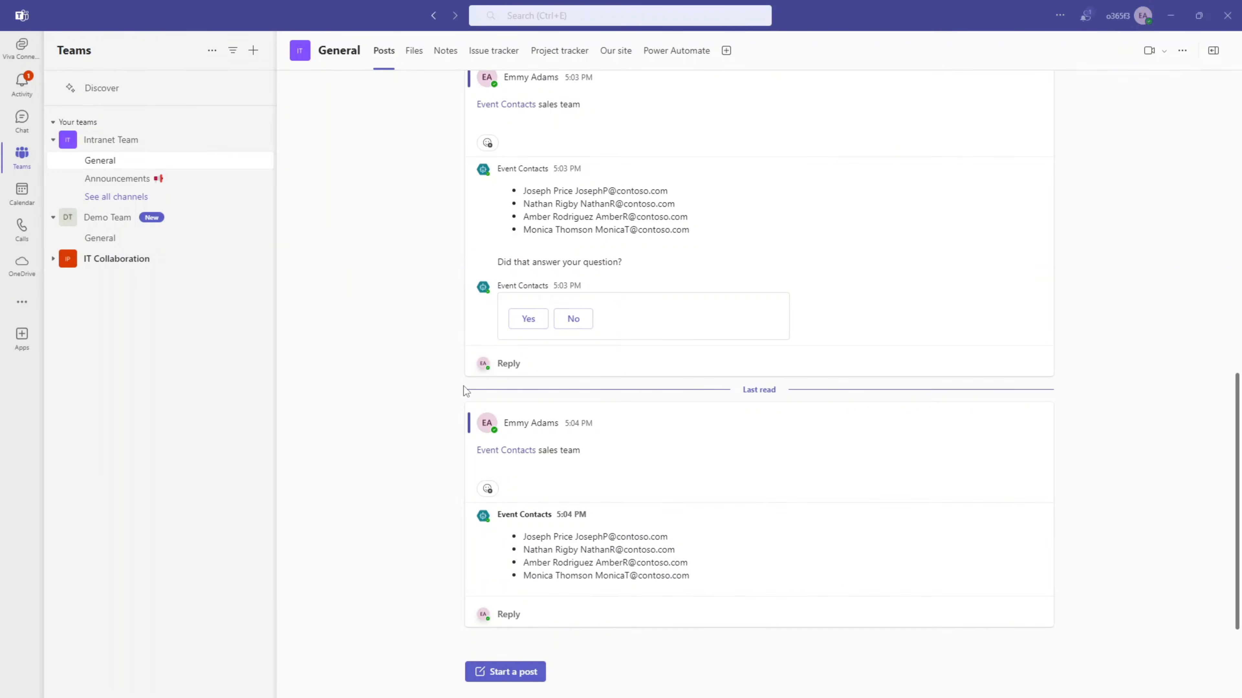